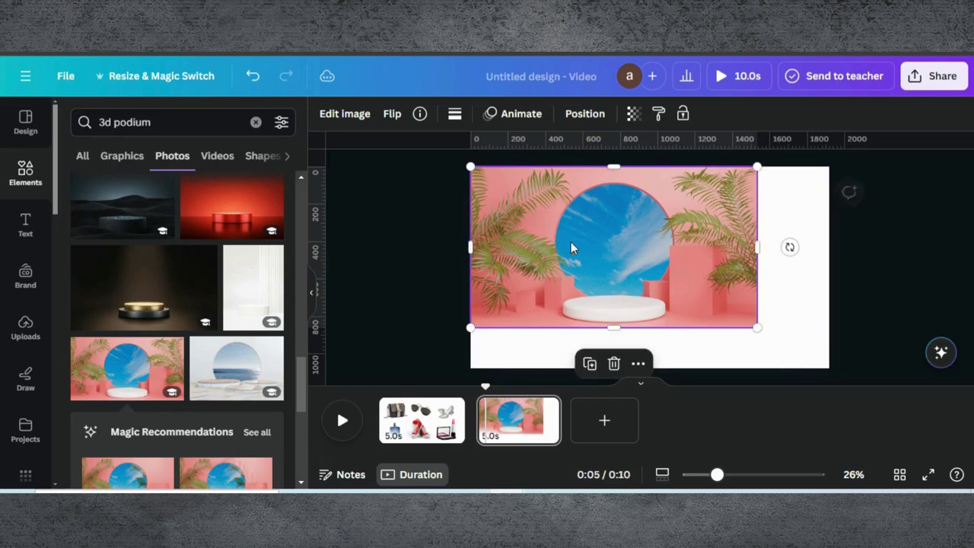
Step: Enlarge the pink podium photo so that it fills the whole second page
{"action": "left_click_drag", "start_coordinate": [755, 327], "coordinate": [829, 369]}
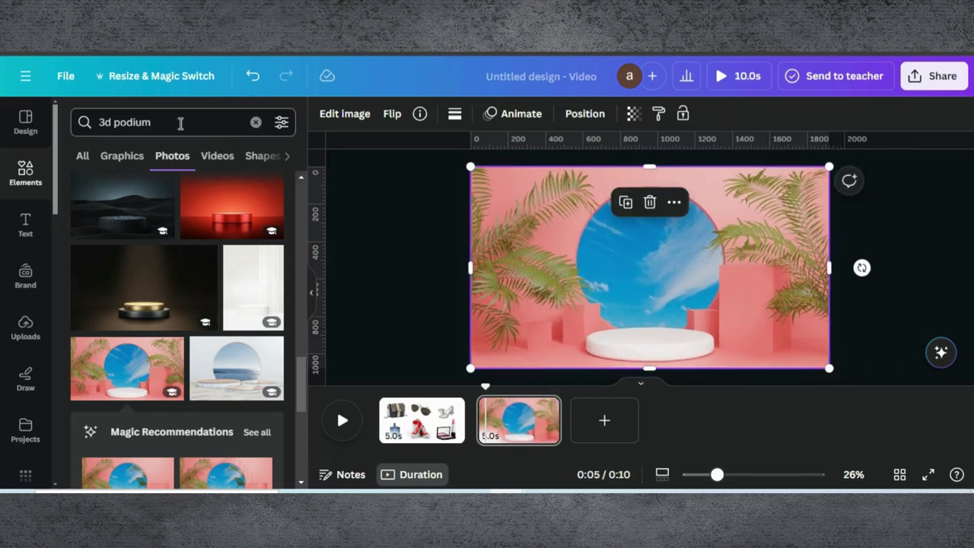
Step: Search the elements for "round" and add the plain circular frame to the page
{"action": "left_click", "coordinate": [256, 122]}
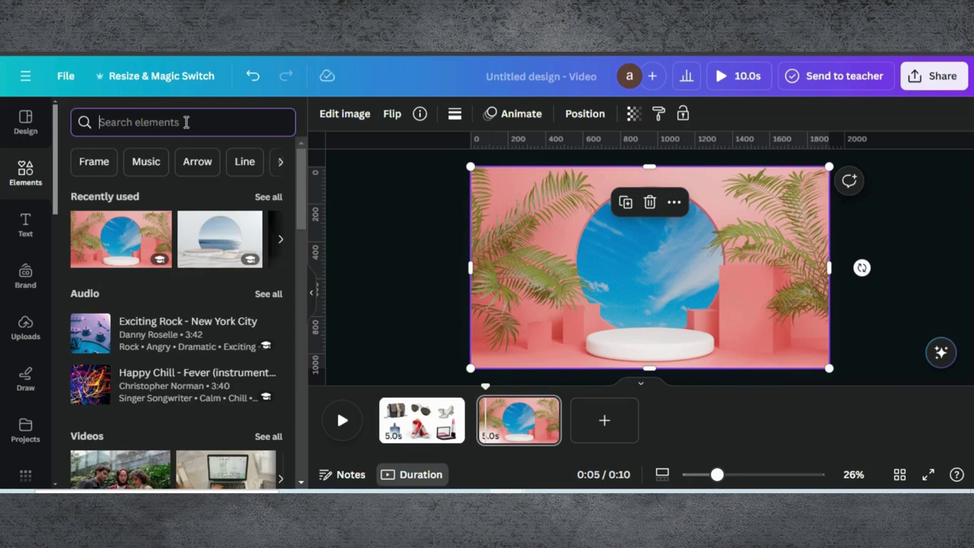
{"action": "type", "text": "round"}
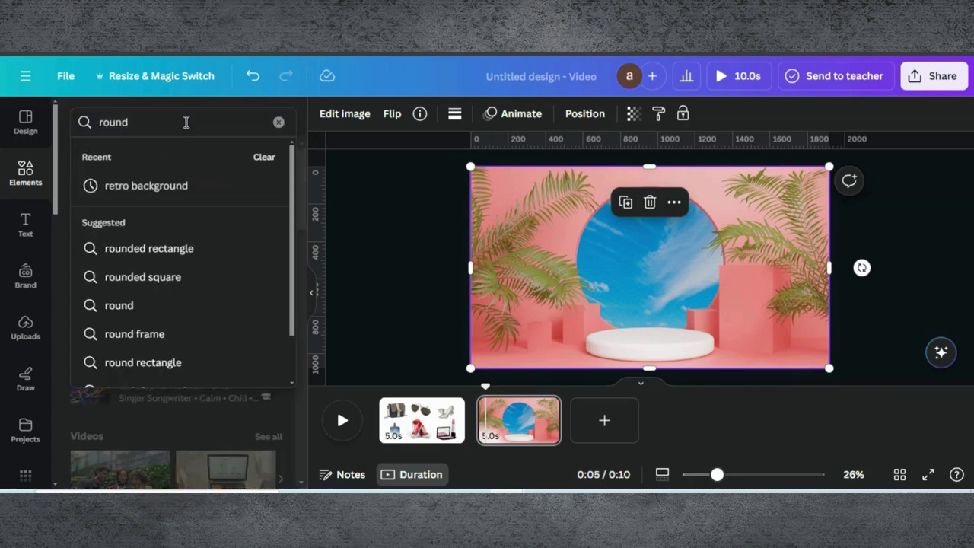
{"action": "key", "text": "Return"}
{"action": "left_click", "coordinate": [288, 158]}
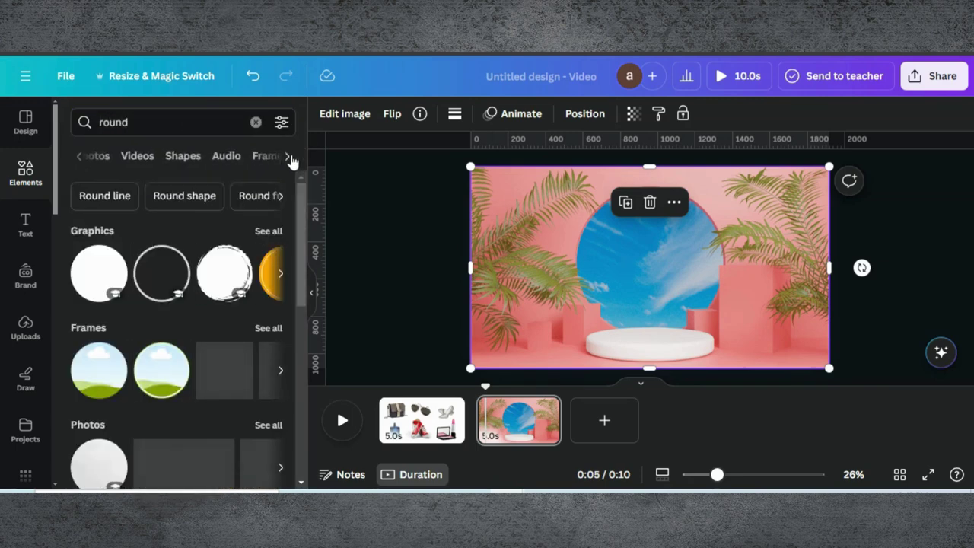
{"action": "left_click", "coordinate": [91, 371]}
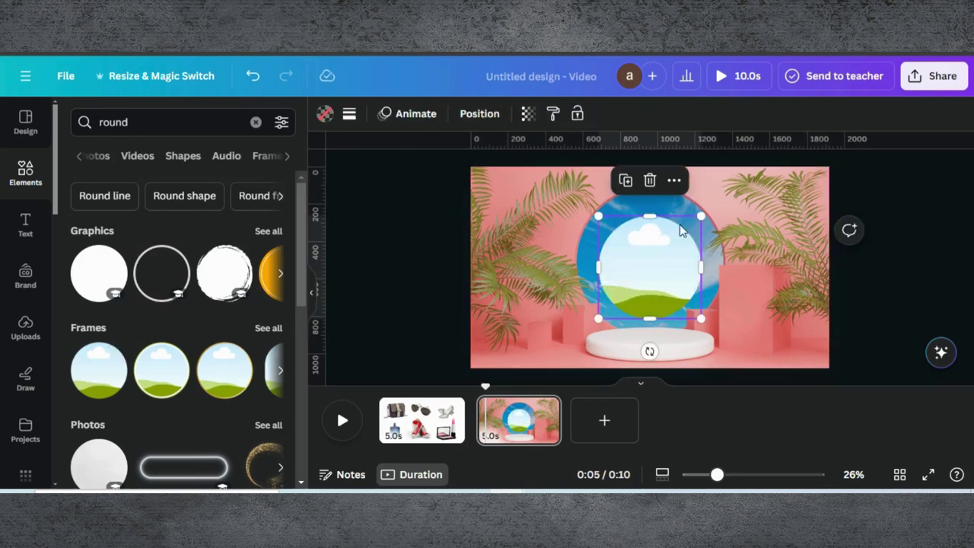
Step: Enlarge the circular frame and position it so that it exactly covers the blue sky circle in the podium photo
{"action": "left_click_drag", "start_coordinate": [701, 215], "coordinate": [742, 199]}
{"action": "left_click_drag", "start_coordinate": [667, 246], "coordinate": [644, 246]}
{"action": "left_click_drag", "start_coordinate": [711, 323], "coordinate": [731, 324]}
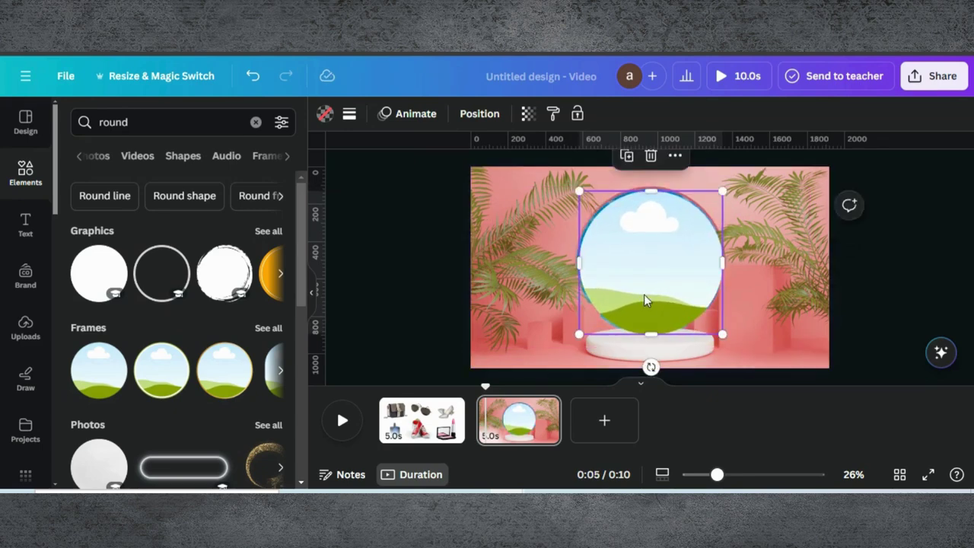
{"action": "left_click_drag", "start_coordinate": [642, 295], "coordinate": [642, 291]}
{"action": "left_click_drag", "start_coordinate": [581, 330], "coordinate": [576, 334]}
{"action": "left_click", "coordinate": [449, 237]}
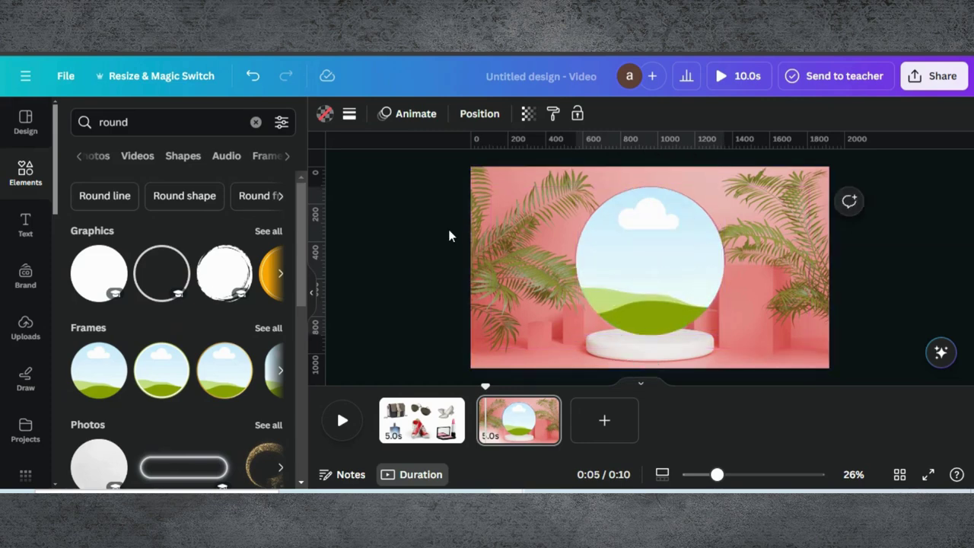
{"action": "key", "text": "Up"}
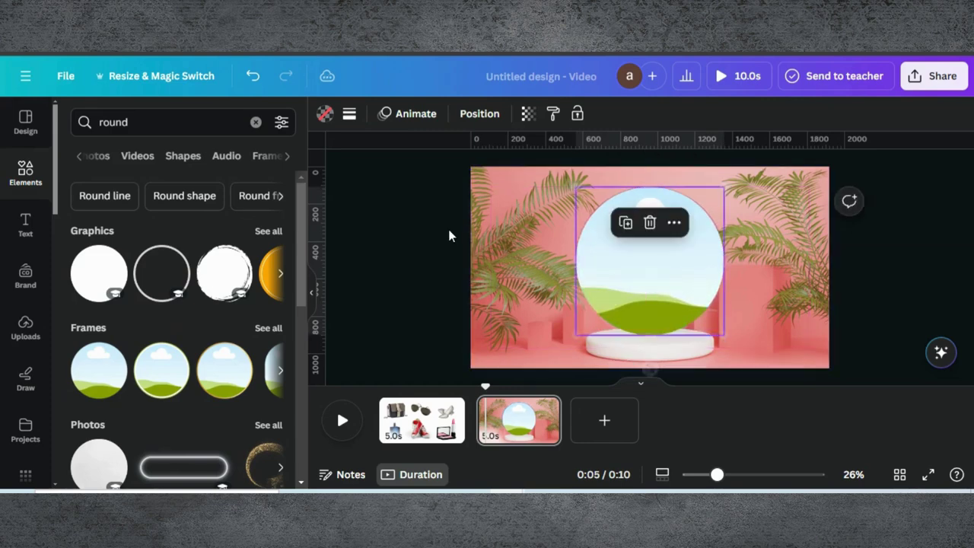
Step: Search the graphics for "round inner circle" and add a dark circular inner-shadow graphic over the frame
{"action": "left_click", "coordinate": [197, 123]}
{"action": "type", "text": "inn"}
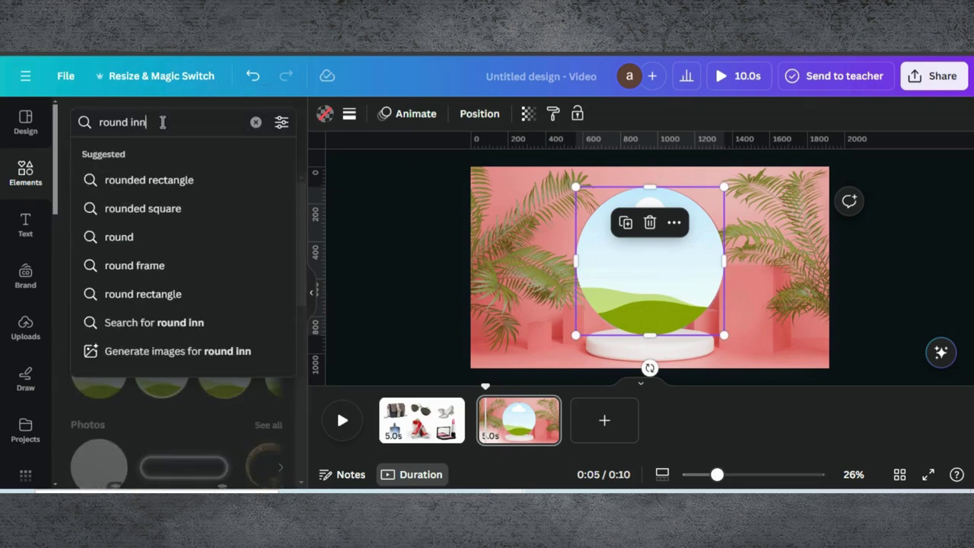
{"action": "type", "text": "er circle"}
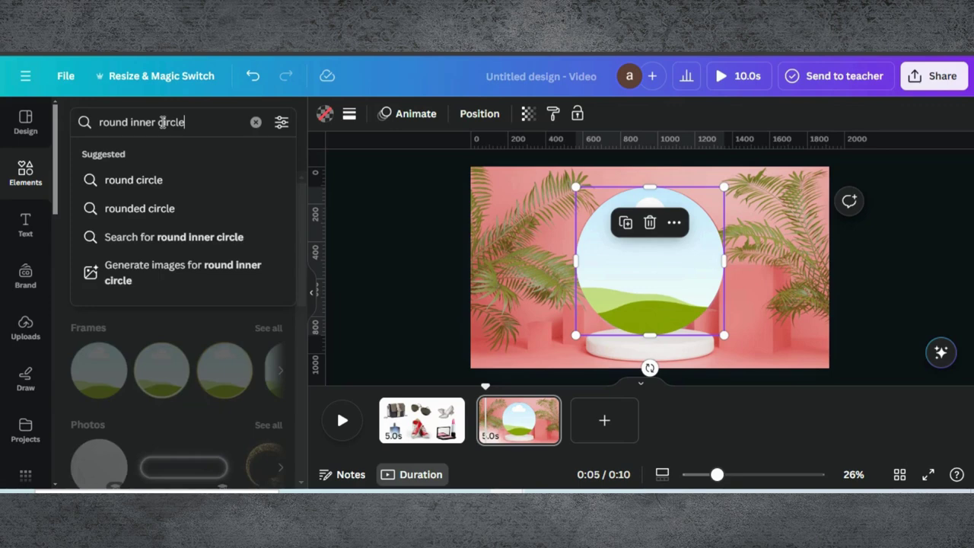
{"action": "key", "text": "Return"}
{"action": "left_click", "coordinate": [114, 157]}
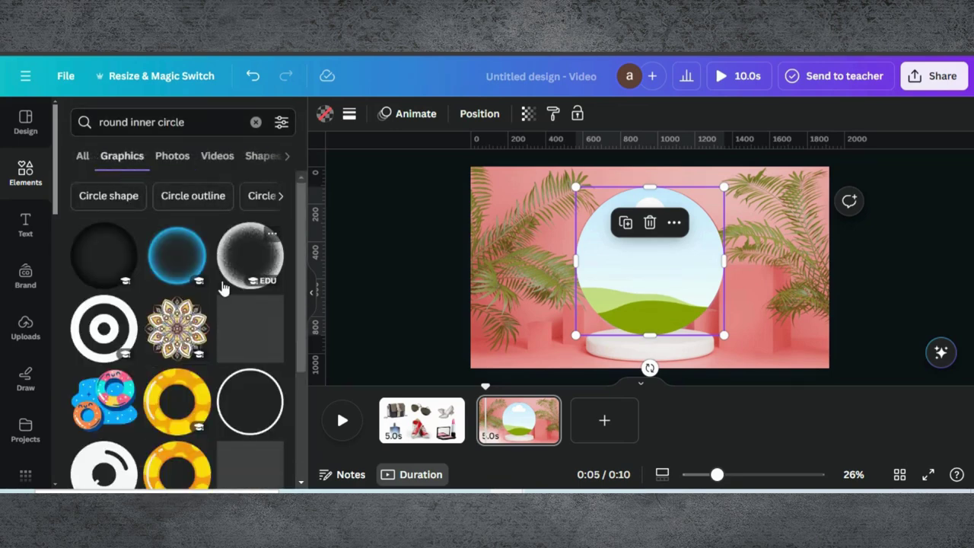
{"action": "scroll", "coordinate": [161, 357], "scroll_direction": "down", "scroll_amount": 1}
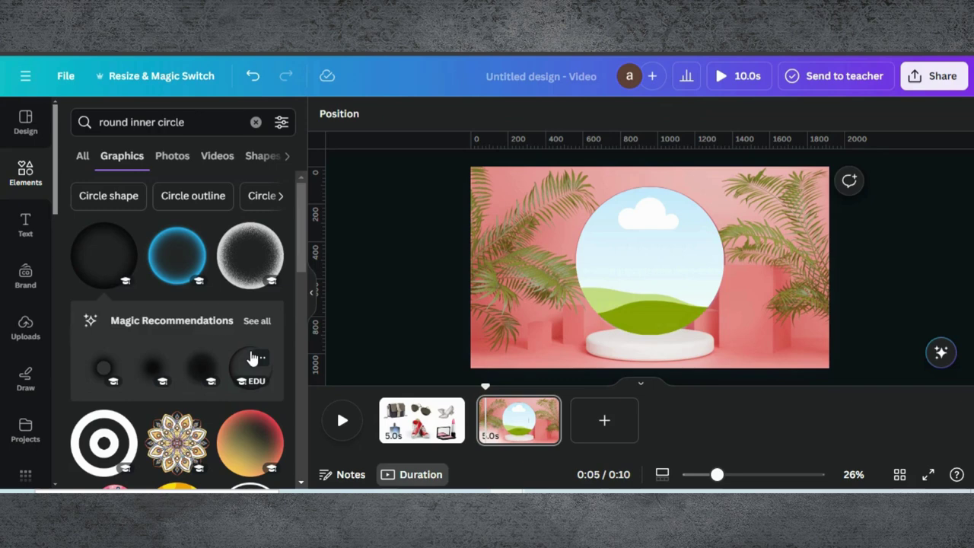
{"action": "left_click", "coordinate": [252, 358]}
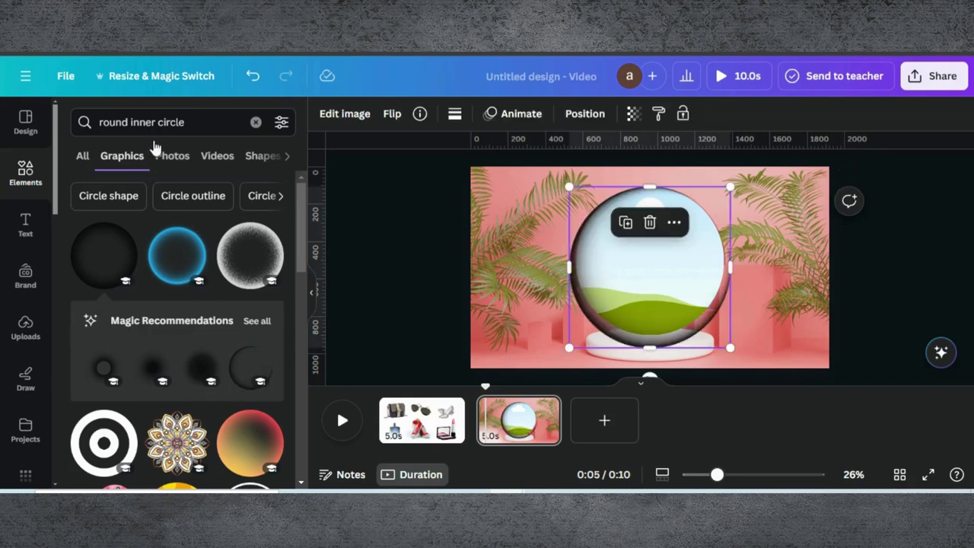
Step: Search for "videos of cloud" and place the 10-second sunset cloud video inside the circular frame
{"action": "left_click", "coordinate": [206, 121]}
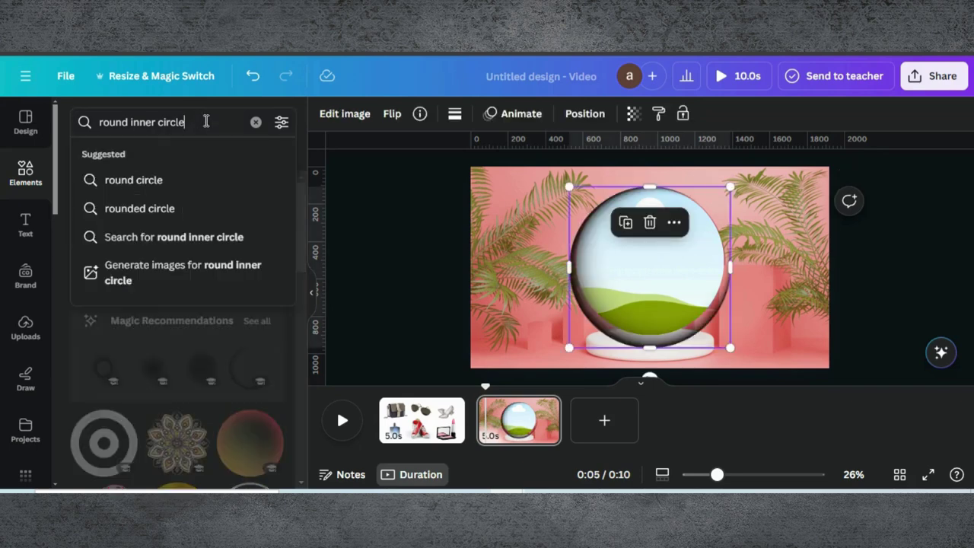
{"action": "left_click_drag", "start_coordinate": [206, 121], "coordinate": [83, 122]}
{"action": "type", "text": "videos of cloud"}
{"action": "key", "text": "Return"}
{"action": "left_click", "coordinate": [216, 155]}
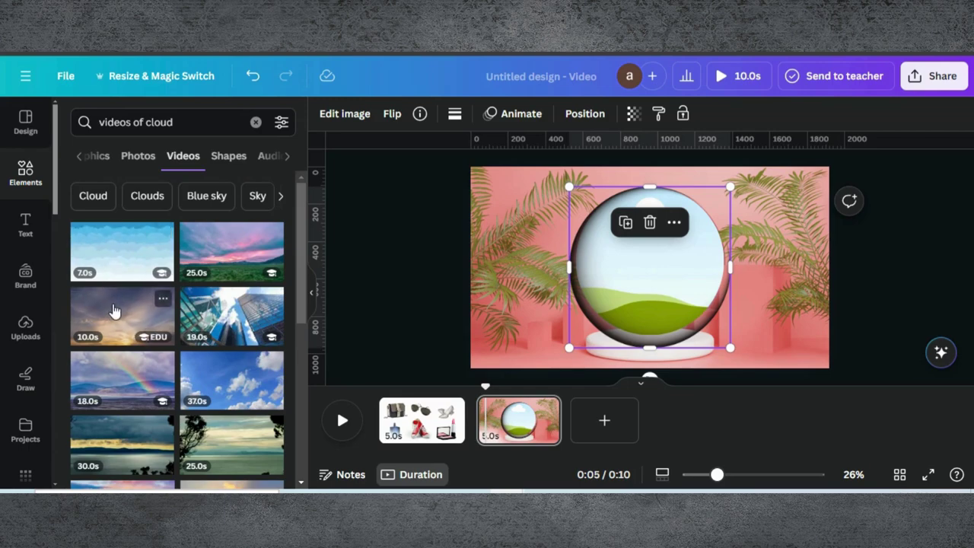
{"action": "left_click_drag", "start_coordinate": [113, 310], "coordinate": [620, 251]}
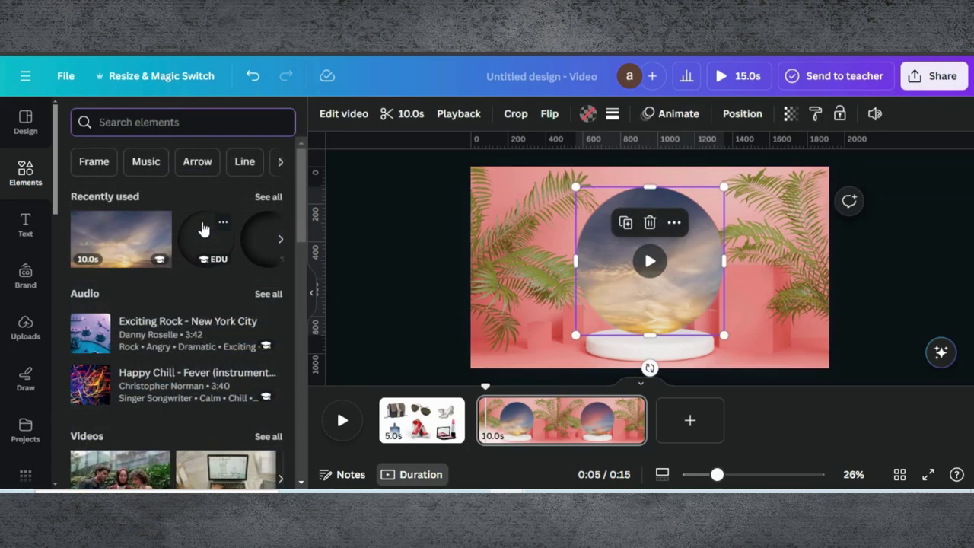
Step: Add the recently used circular inner-shadow graphic again and fit it exactly over the cloud video circle
{"action": "left_click", "coordinate": [203, 224]}
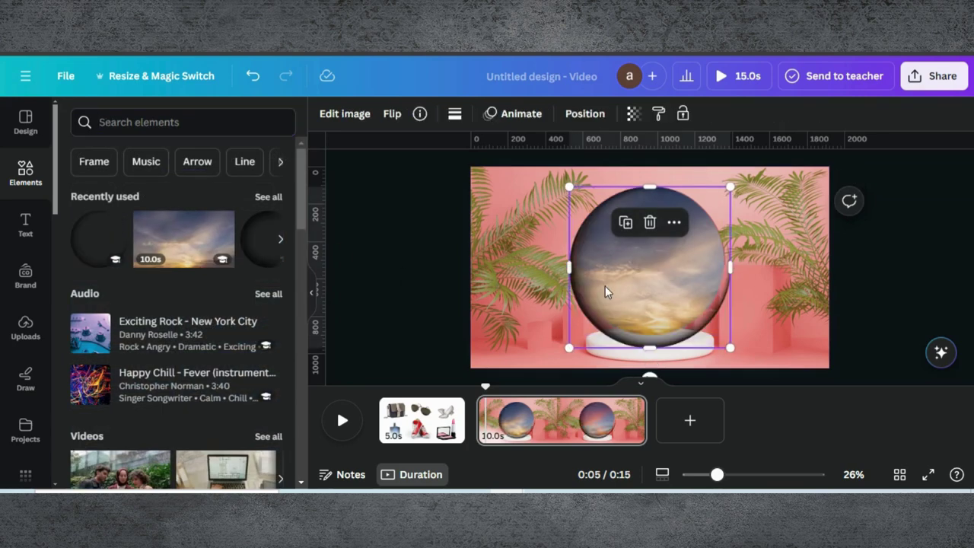
{"action": "left_click_drag", "start_coordinate": [610, 288], "coordinate": [629, 276]}
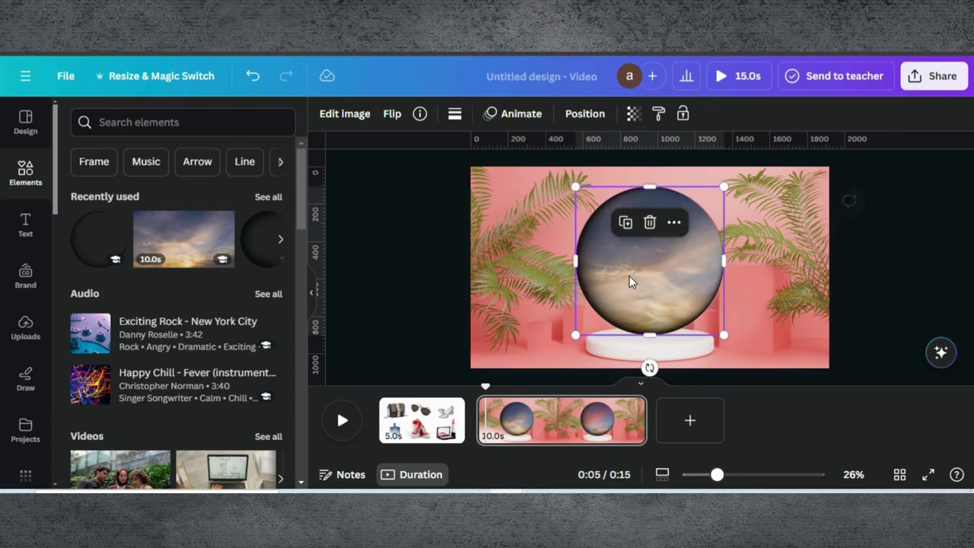
{"action": "left_click", "coordinate": [810, 290]}
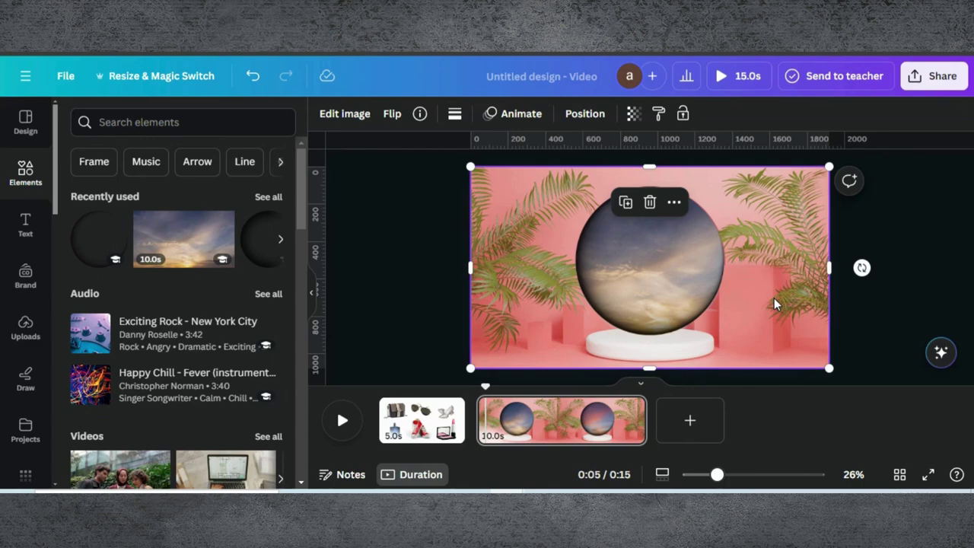
Step: Set the transparency of the inner-shadow graphic over the cloud circle to 63
{"action": "left_click", "coordinate": [641, 323]}
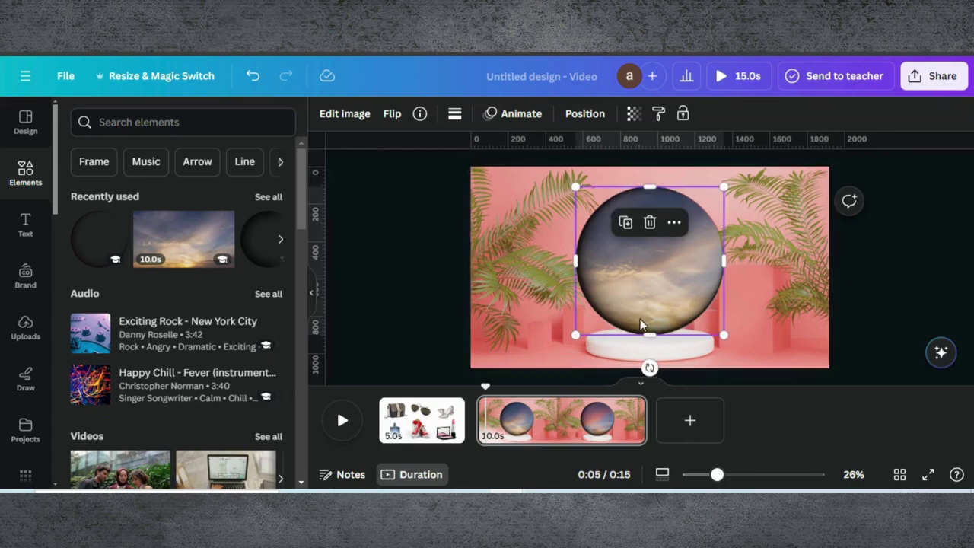
{"action": "left_click", "coordinate": [634, 114]}
{"action": "left_click_drag", "start_coordinate": [593, 177], "coordinate": [561, 177]}
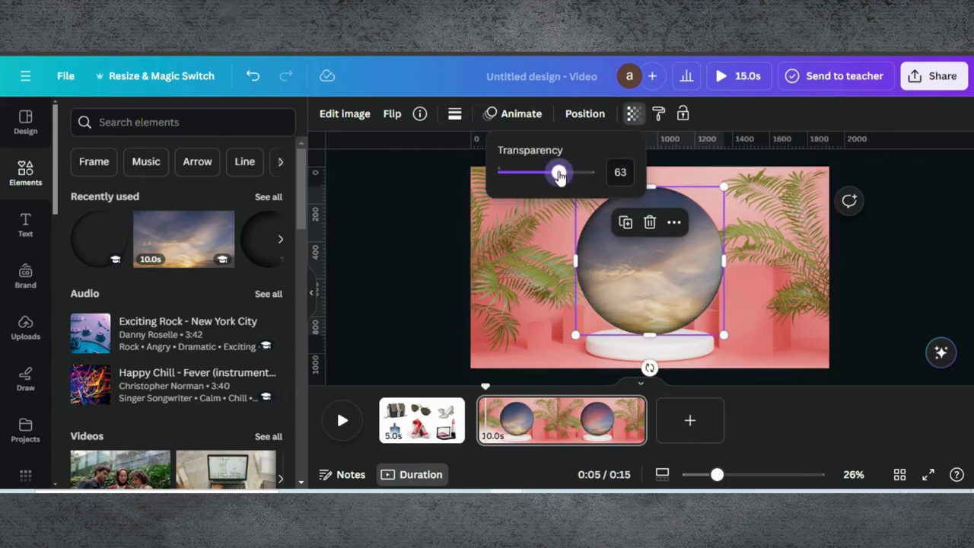
Step: Duplicate the podium photo over the original and crop the copy from its upper edge to a 1,920 by 214 strip
{"action": "left_click", "coordinate": [595, 204]}
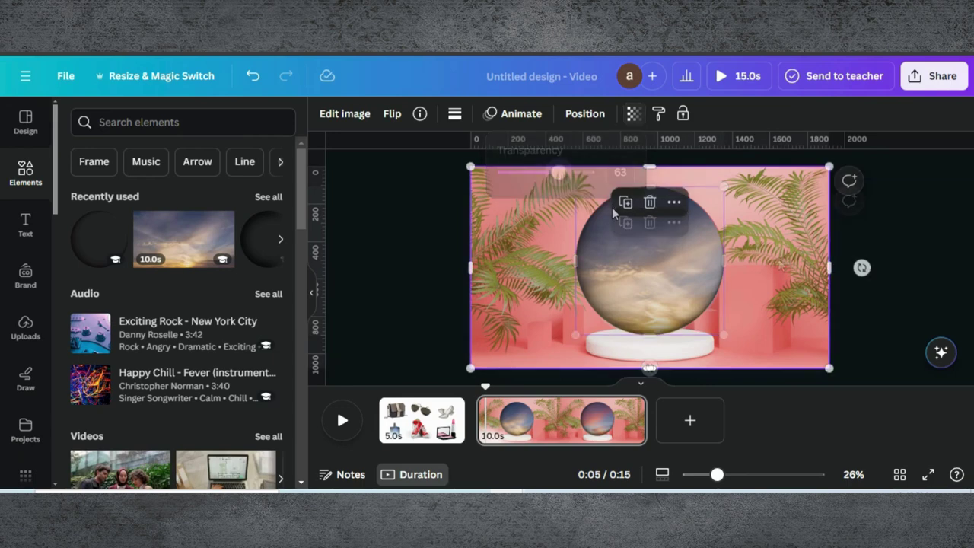
{"action": "left_click", "coordinate": [627, 209]}
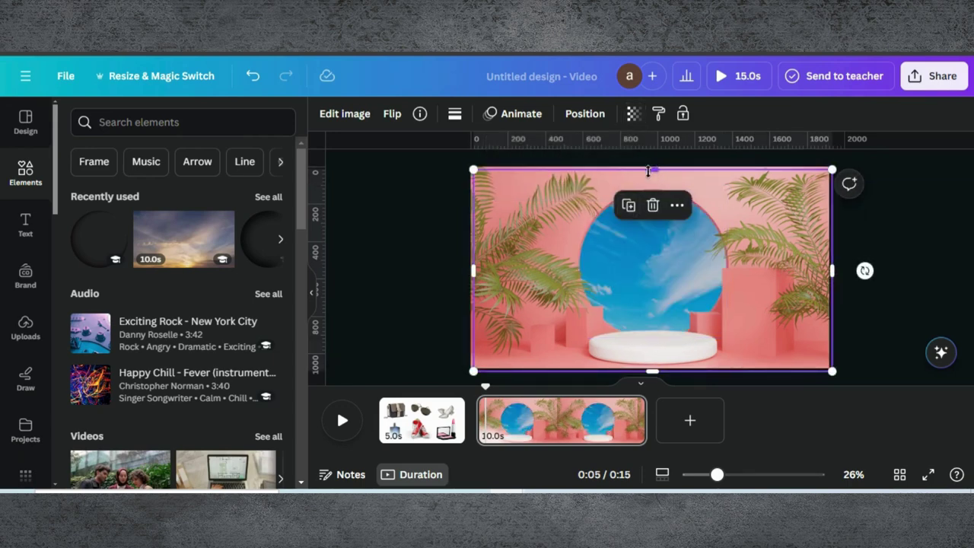
{"action": "left_click_drag", "start_coordinate": [609, 191], "coordinate": [636, 330]}
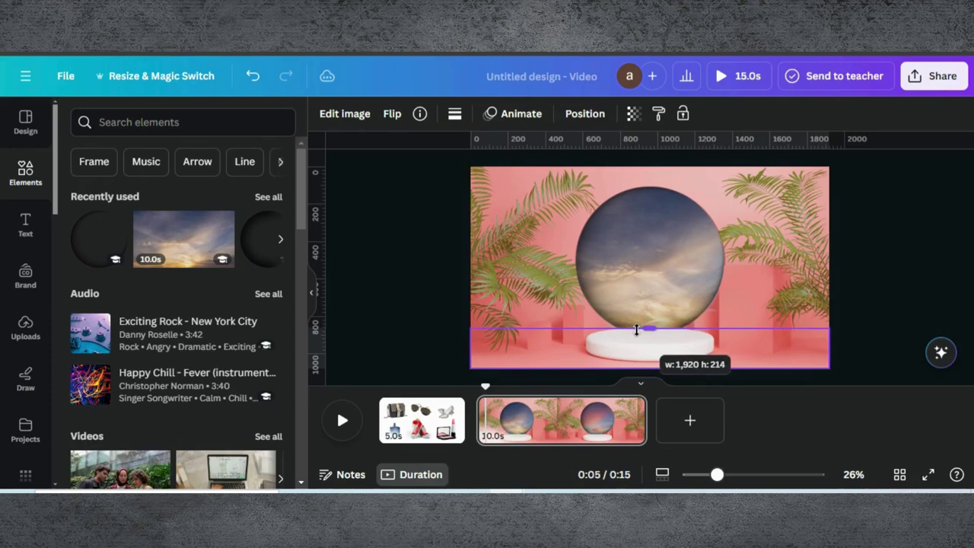
Step: Copy the full podium background photo from the second page and paste it onto a new third page
{"action": "left_click", "coordinate": [802, 248]}
{"action": "key", "text": "ctrl+c"}
{"action": "left_click", "coordinate": [689, 420]}
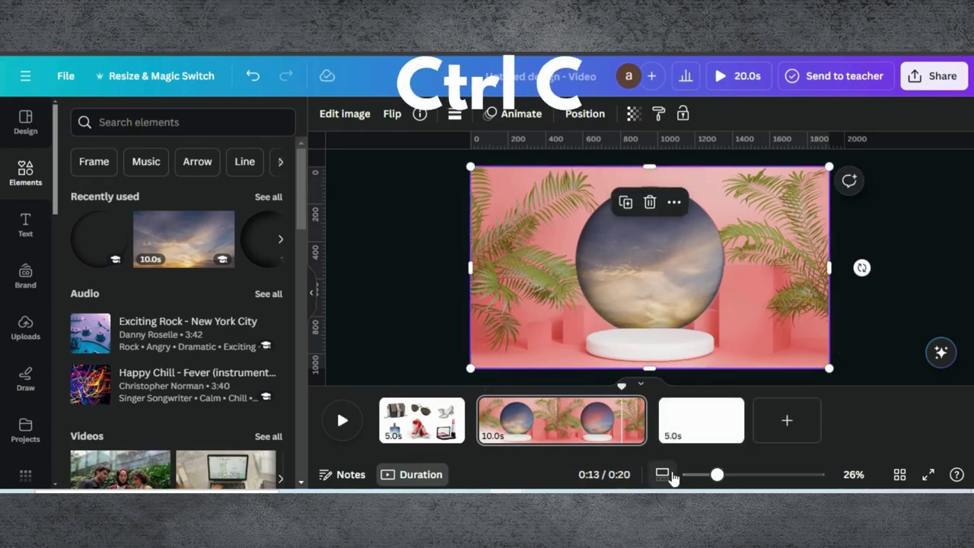
{"action": "key", "text": "ctrl+v"}
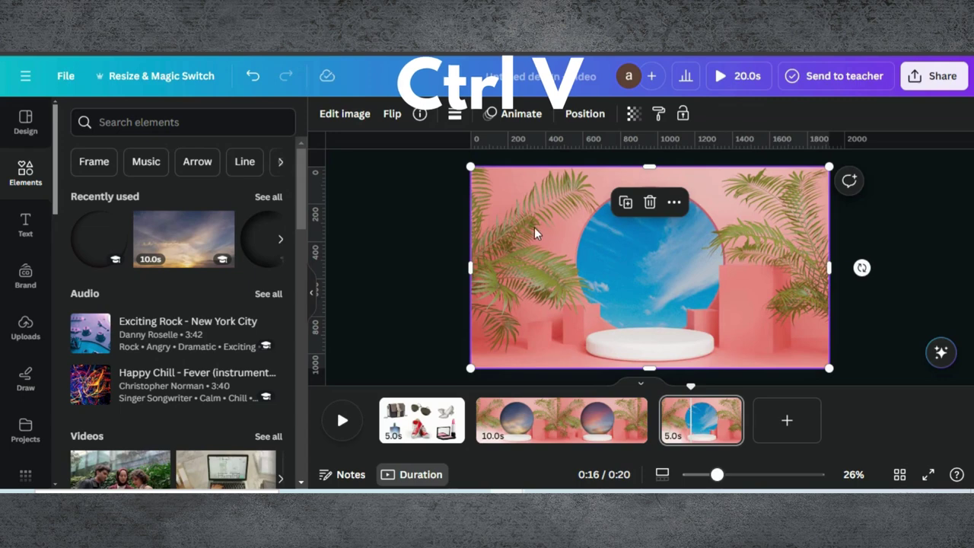
Step: Copy all six product images from the first page and paste them onto the third page over the podium photo
{"action": "left_click", "coordinate": [417, 420]}
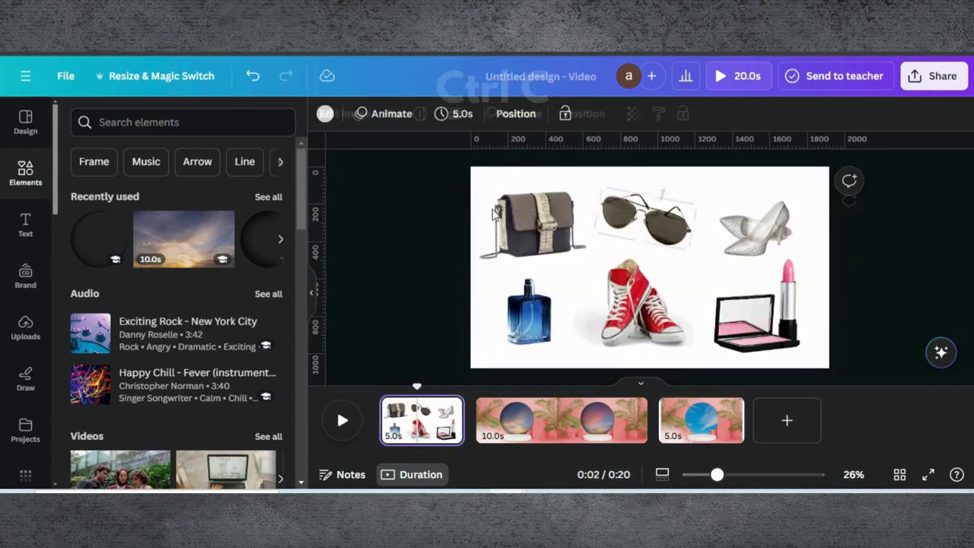
{"action": "left_click", "coordinate": [662, 195]}
{"action": "key", "text": "ctrl+c"}
{"action": "left_click", "coordinate": [563, 194], "text": "shift"}
{"action": "left_click", "coordinate": [530, 312], "text": "shift"}
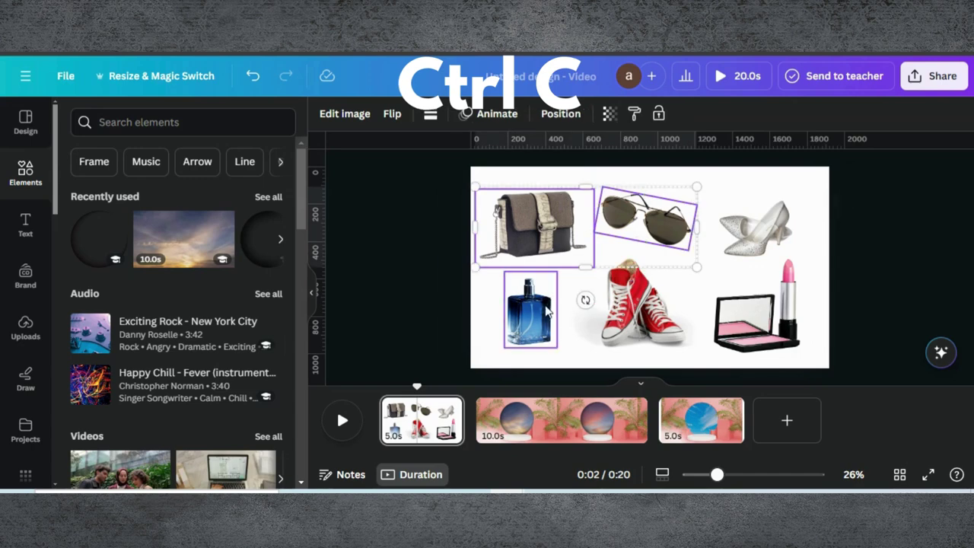
{"action": "left_click", "coordinate": [639, 305], "text": "shift"}
{"action": "left_click", "coordinate": [769, 315], "text": "shift"}
{"action": "left_click", "coordinate": [749, 228], "text": "shift"}
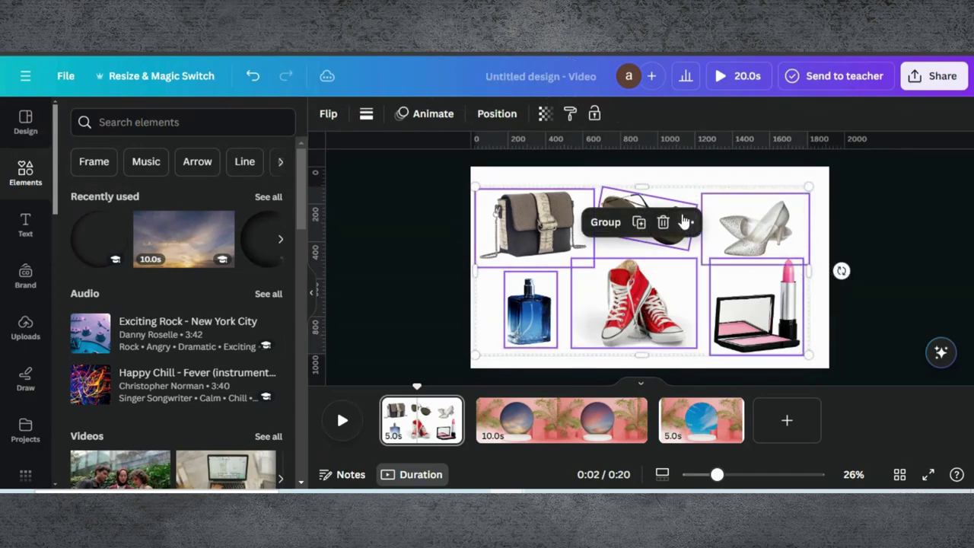
{"action": "left_click", "coordinate": [688, 435]}
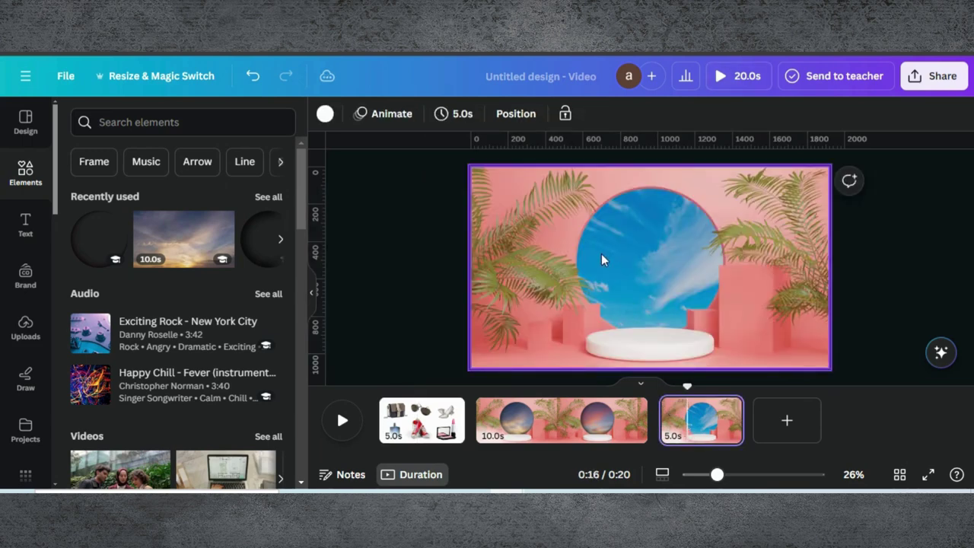
{"action": "key", "text": "ctrl+v"}
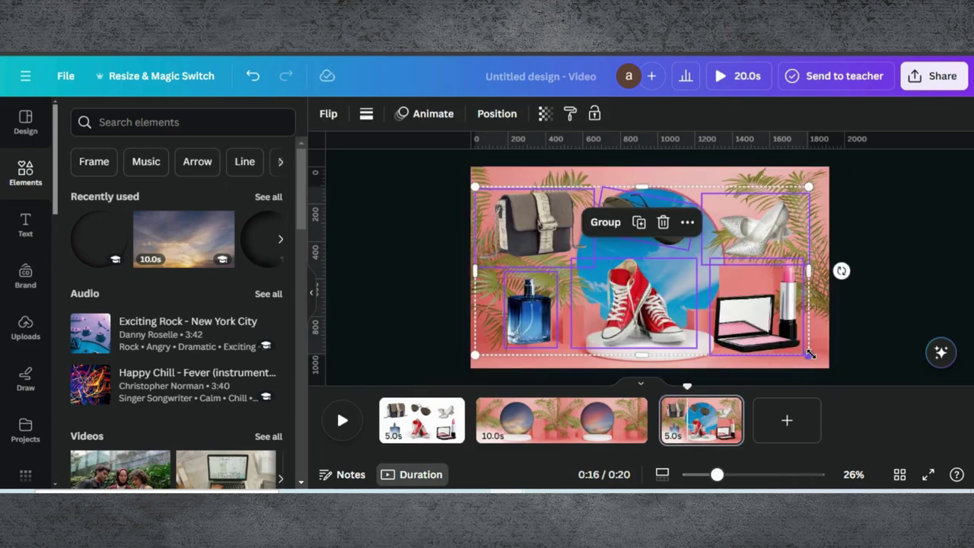
Step: Scale the six pasted products down to about half size and arrange them individually inside the blue circle
{"action": "left_click_drag", "start_coordinate": [811, 354], "coordinate": [629, 280]}
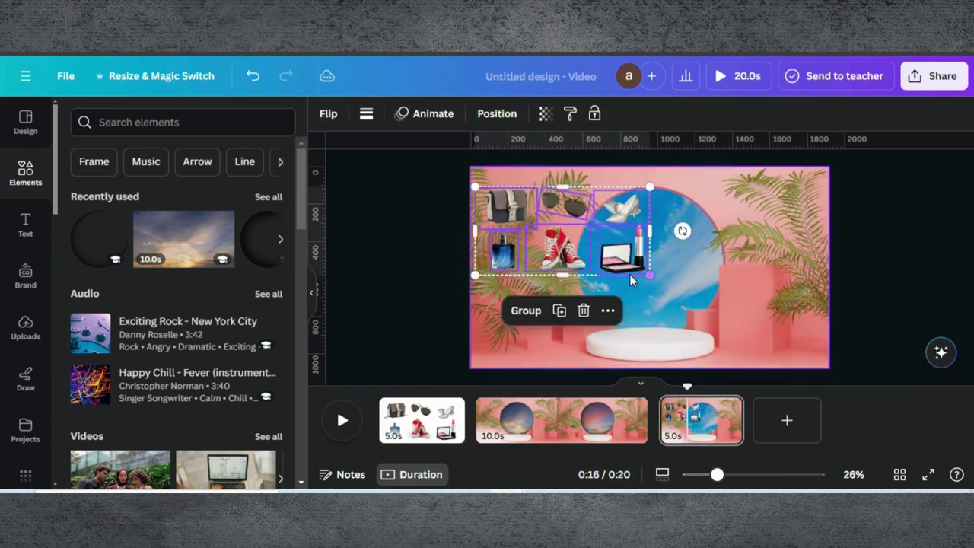
{"action": "left_click_drag", "start_coordinate": [586, 251], "coordinate": [669, 266]}
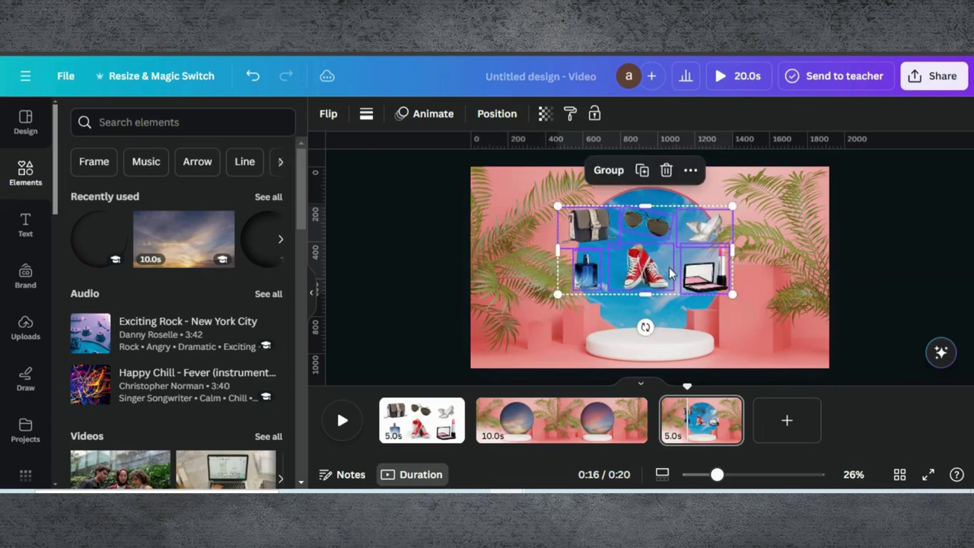
{"action": "left_click", "coordinate": [722, 318]}
{"action": "left_click", "coordinate": [638, 286]}
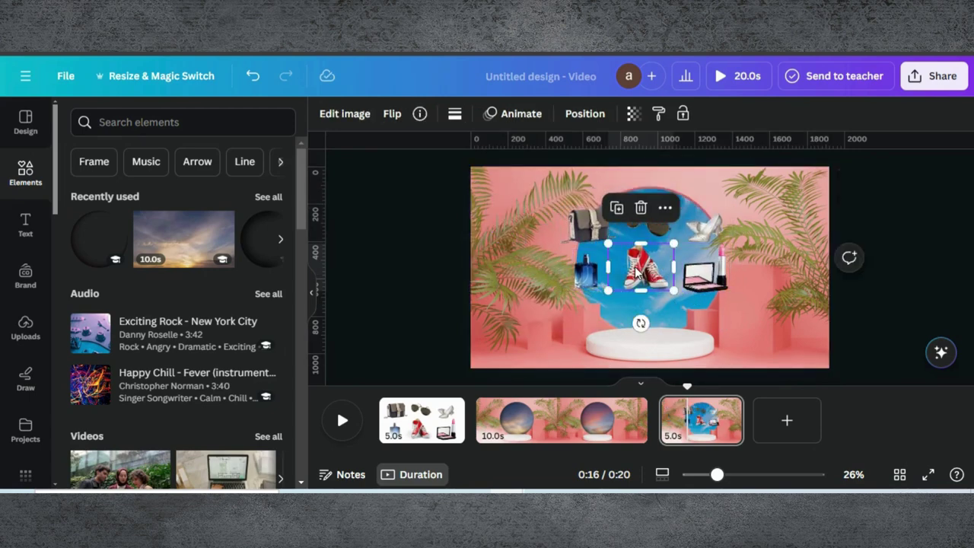
{"action": "left_click_drag", "start_coordinate": [637, 287], "coordinate": [637, 305]}
{"action": "left_click_drag", "start_coordinate": [593, 278], "coordinate": [599, 285]}
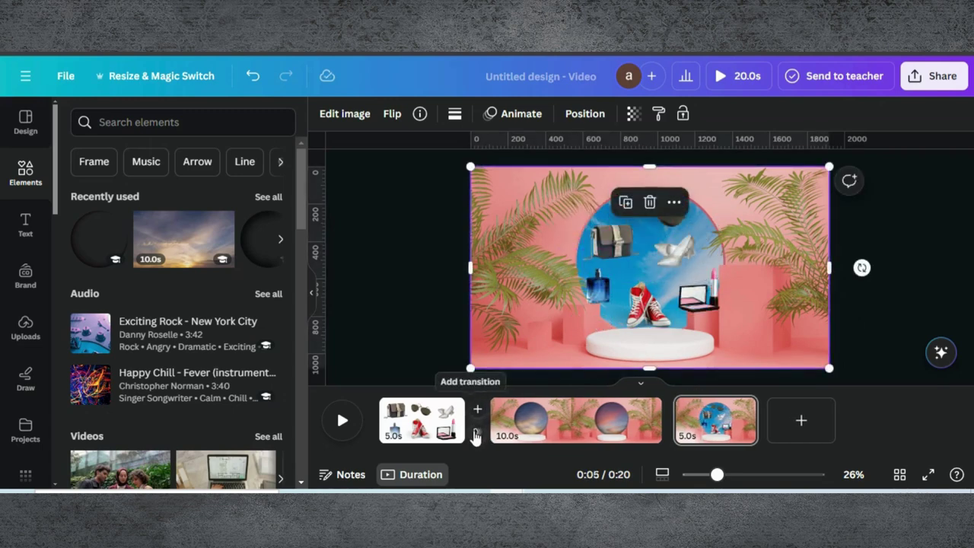
Step: Add a 0.5-second inward Circle Wipe transition between the first and second pages
{"action": "left_click", "coordinate": [475, 433]}
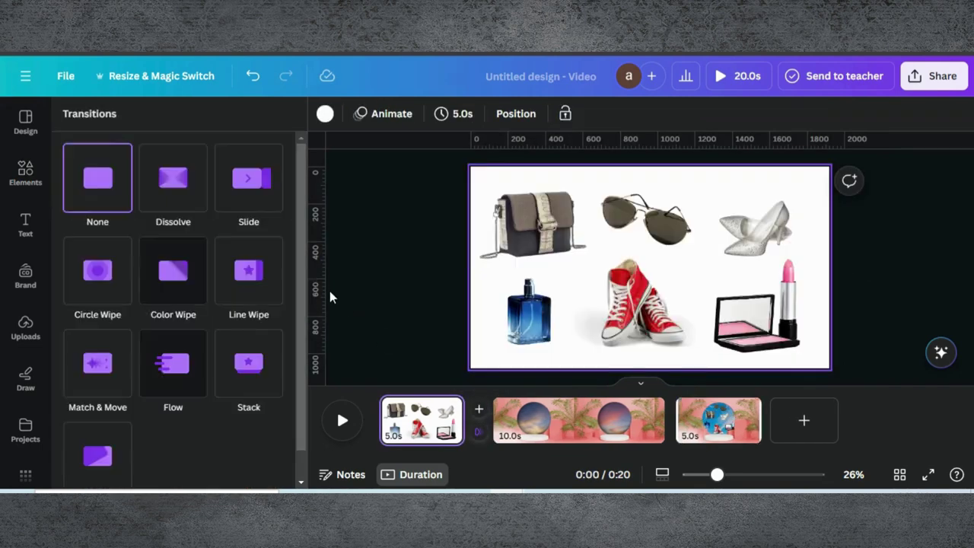
{"action": "left_click", "coordinate": [109, 284]}
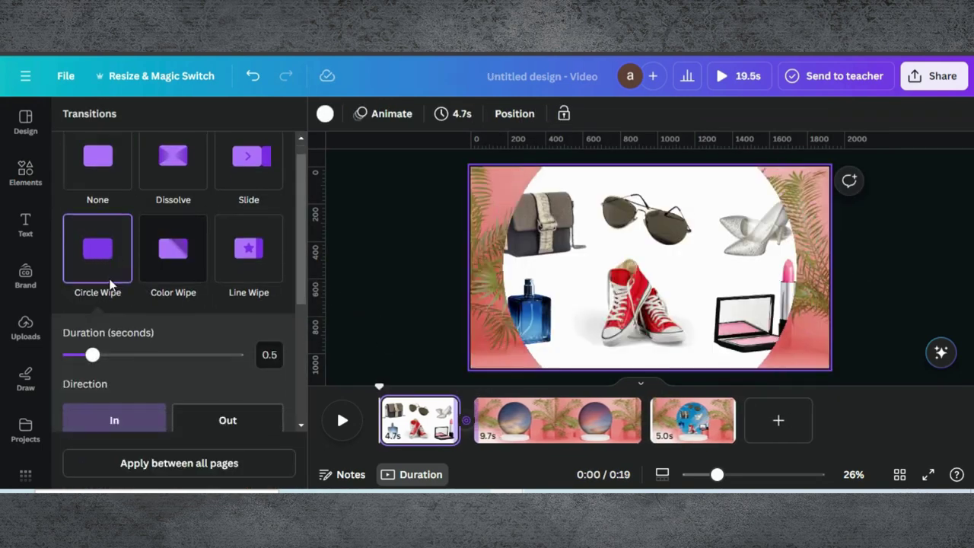
{"action": "scroll", "coordinate": [213, 327], "scroll_direction": "down", "scroll_amount": 1}
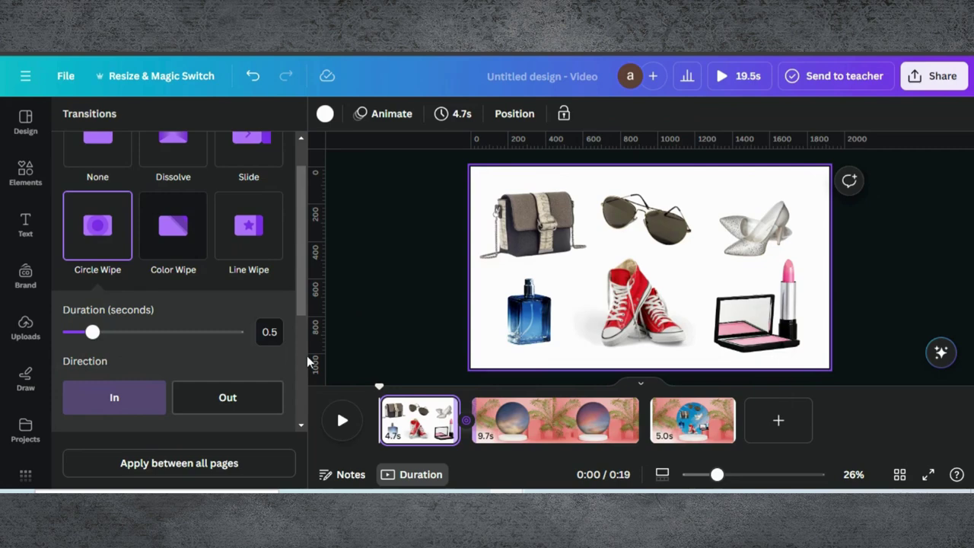
Step: Add a Match & Move transition between the second and third pages with a duration of 1.2 seconds
{"action": "left_click", "coordinate": [650, 435]}
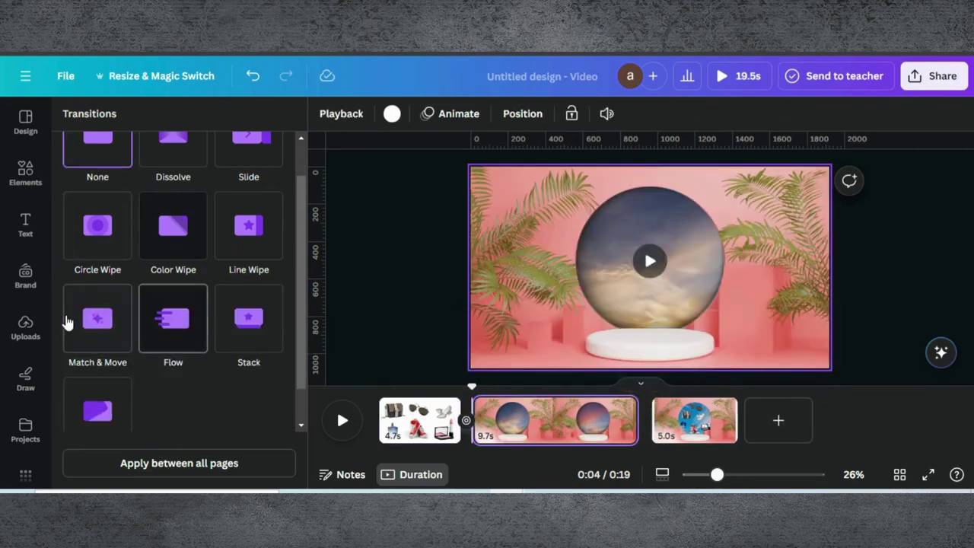
{"action": "left_click", "coordinate": [72, 319]}
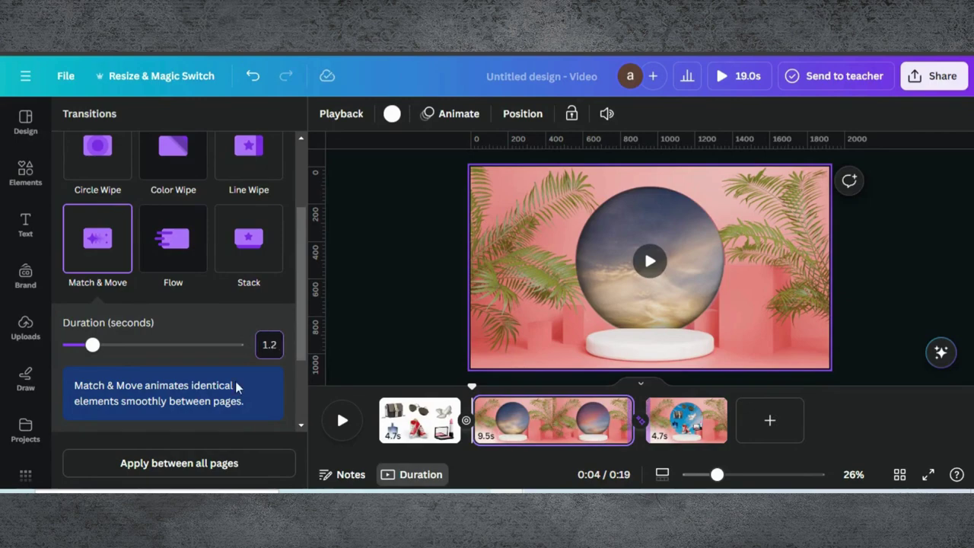
{"action": "key", "text": "Return"}
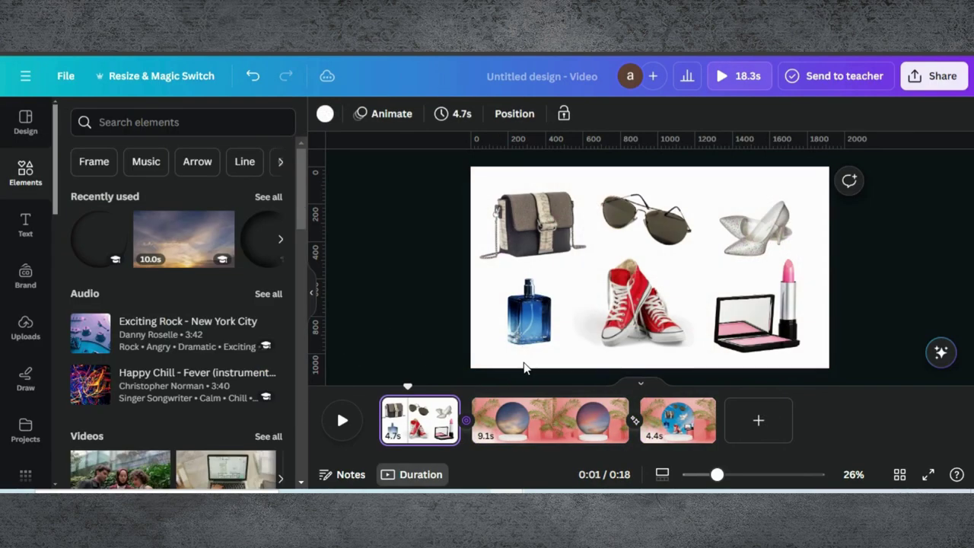
Step: Paste the six product images onto the second page and scale them down slightly as one selection
{"action": "left_click", "coordinate": [523, 418]}
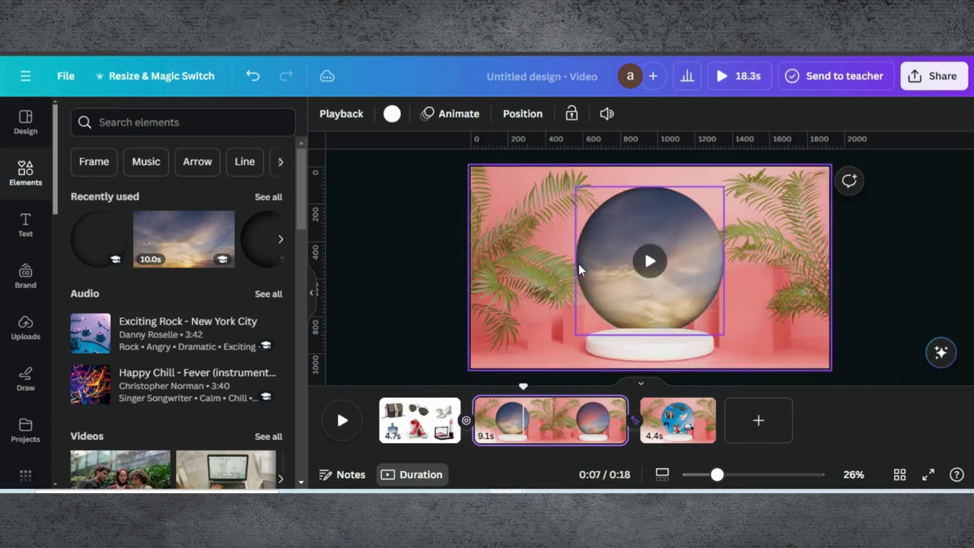
{"action": "key", "text": "ctrl+v"}
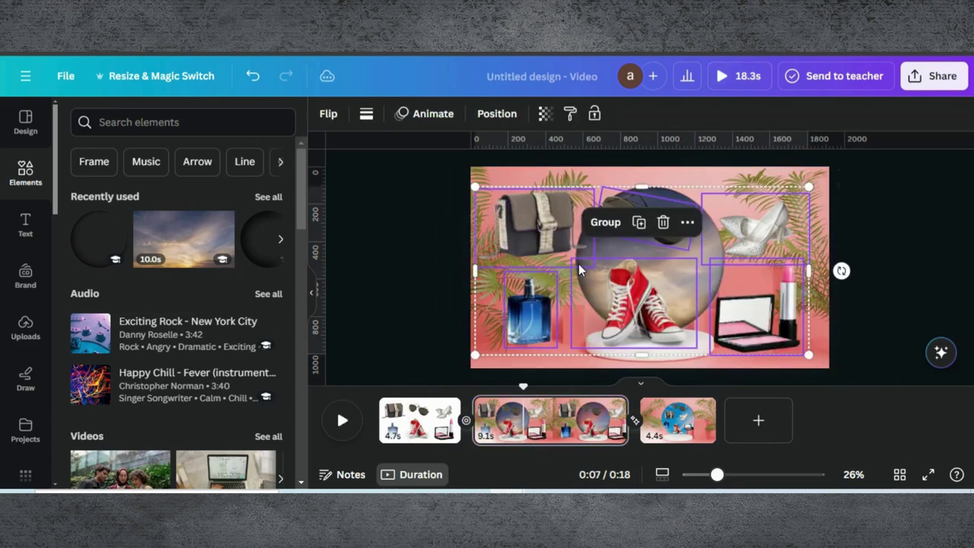
{"action": "left_click_drag", "start_coordinate": [737, 322], "coordinate": [785, 301]}
{"action": "left_click", "coordinate": [781, 297]}
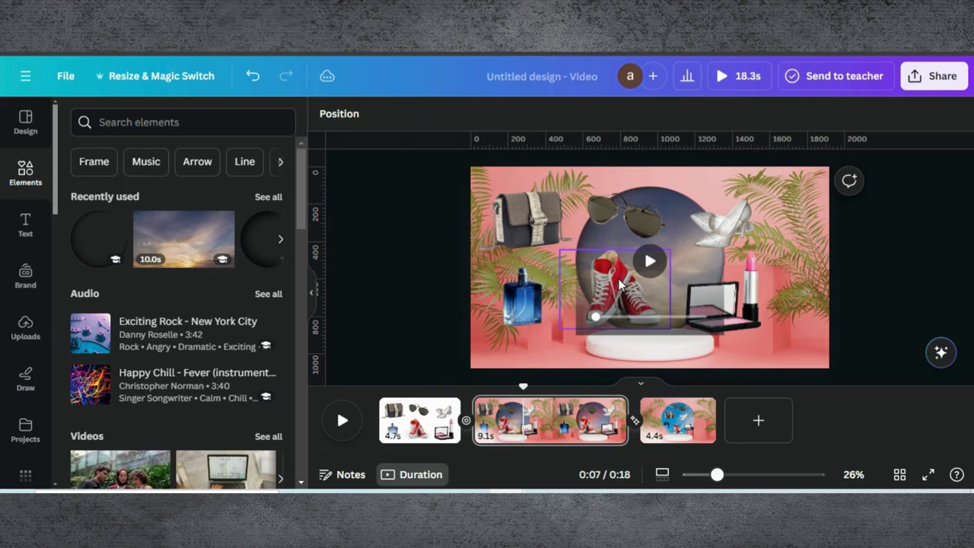
Step: Move the products individually onto the white podium on the second page, stacking them over one another
{"action": "left_click_drag", "start_coordinate": [619, 280], "coordinate": [645, 297]}
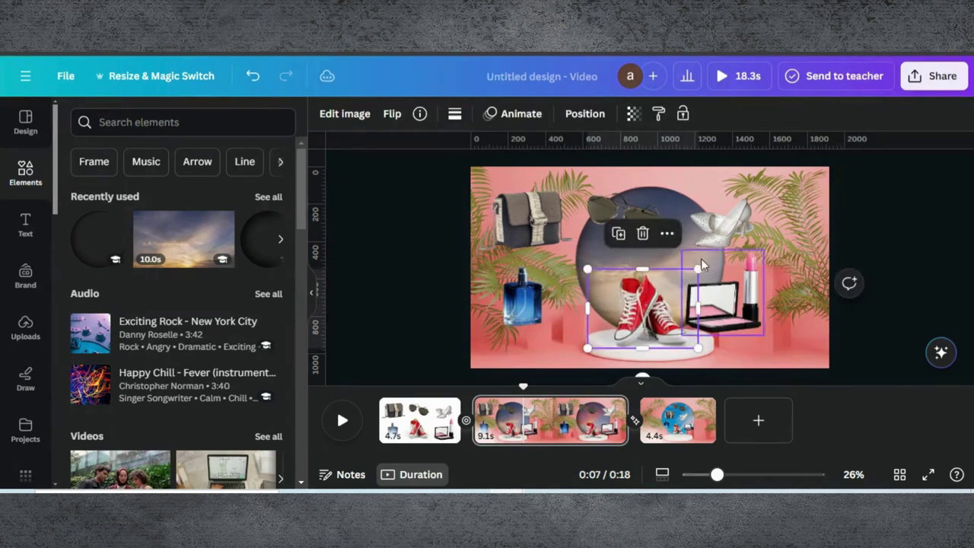
{"action": "left_click_drag", "start_coordinate": [721, 240], "coordinate": [668, 276]}
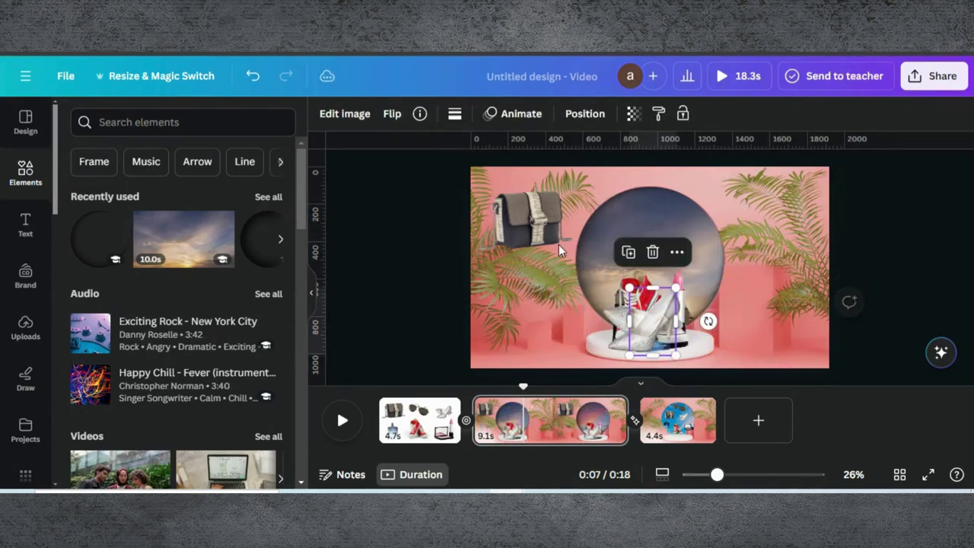
{"action": "left_click_drag", "start_coordinate": [533, 210], "coordinate": [660, 308]}
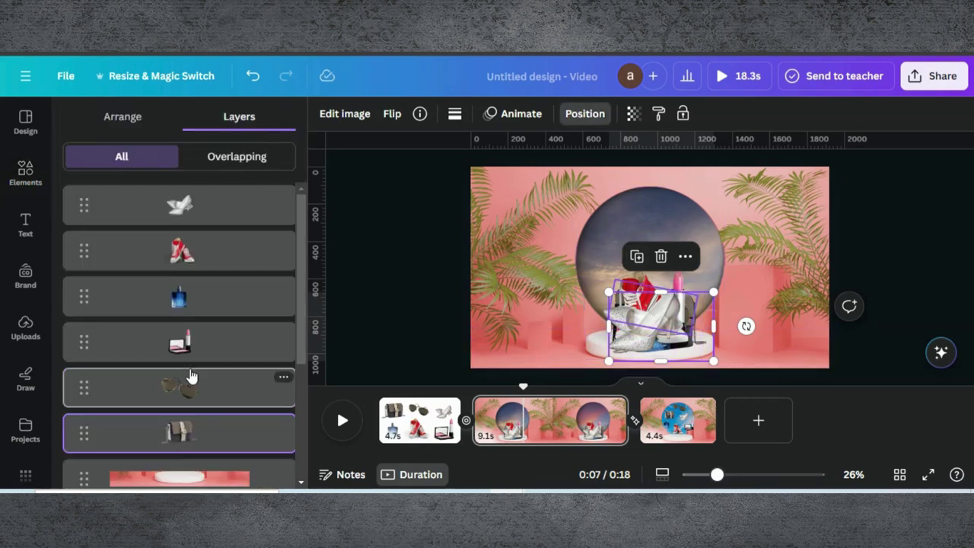
Step: Bring the handbag to the front layer, enlarge it and center it on the podium
{"action": "left_click_drag", "start_coordinate": [178, 434], "coordinate": [176, 204]}
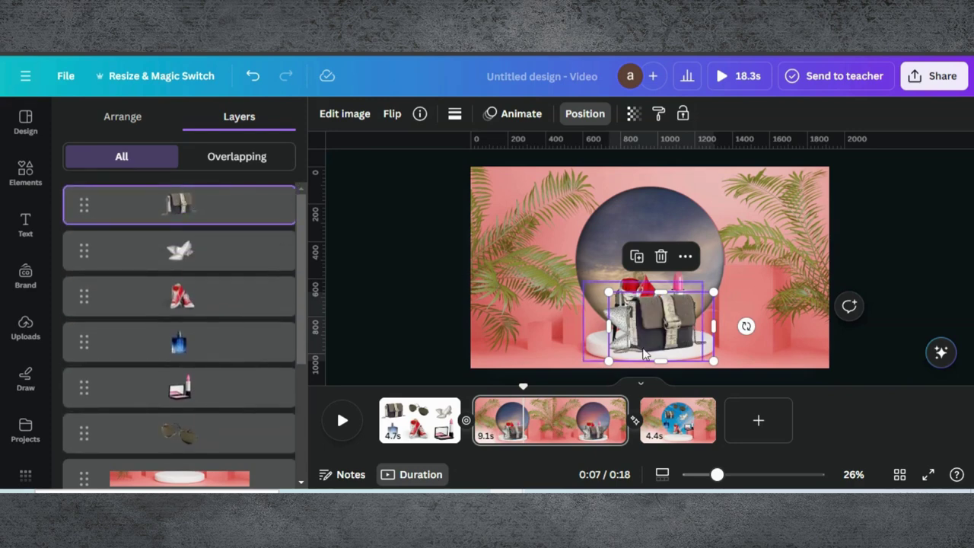
{"action": "left_click_drag", "start_coordinate": [602, 286], "coordinate": [565, 262]}
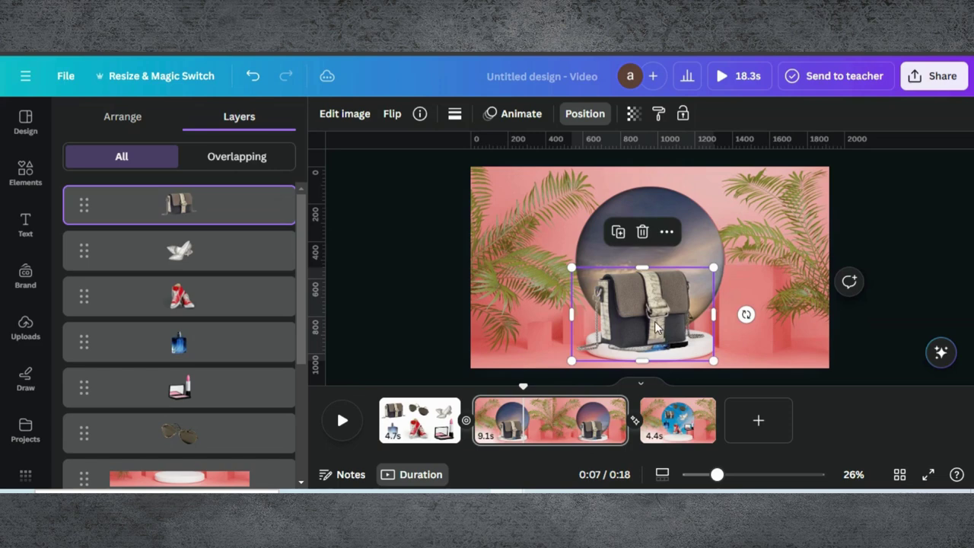
{"action": "left_click_drag", "start_coordinate": [656, 326], "coordinate": [663, 332]}
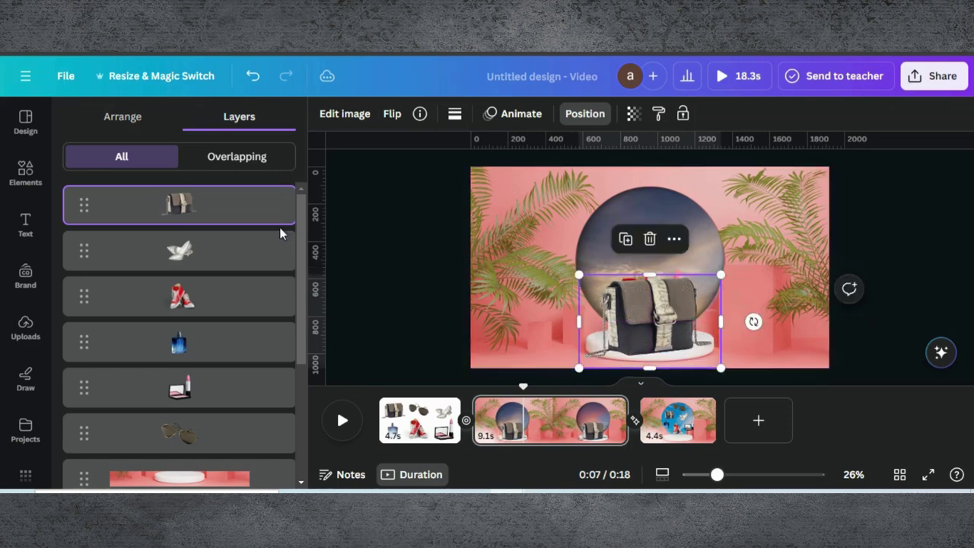
Step: Bring the silver heels in front of the handbag, enlarge them and center them on the podium
{"action": "left_click", "coordinate": [211, 251]}
{"action": "key", "text": "ctrl+bracketright"}
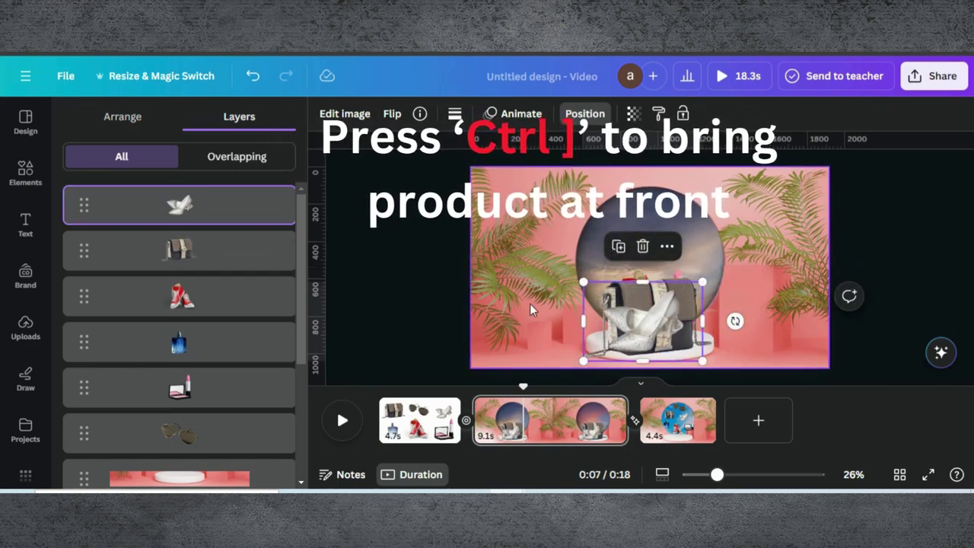
{"action": "left_click_drag", "start_coordinate": [702, 279], "coordinate": [728, 264]}
{"action": "left_click_drag", "start_coordinate": [634, 323], "coordinate": [628, 327]}
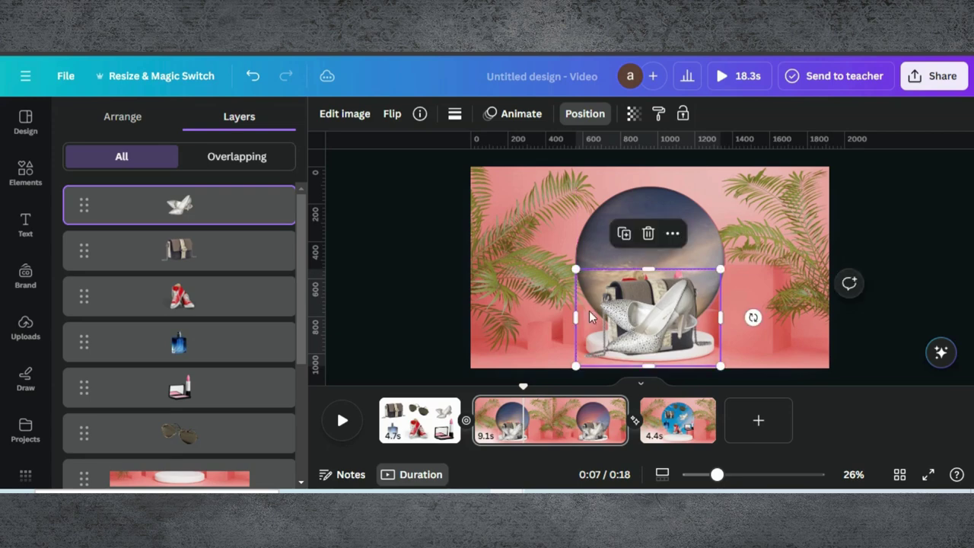
Step: Bring the red sneakers to the front layer and enlarge them on the podium
{"action": "left_click", "coordinate": [213, 295]}
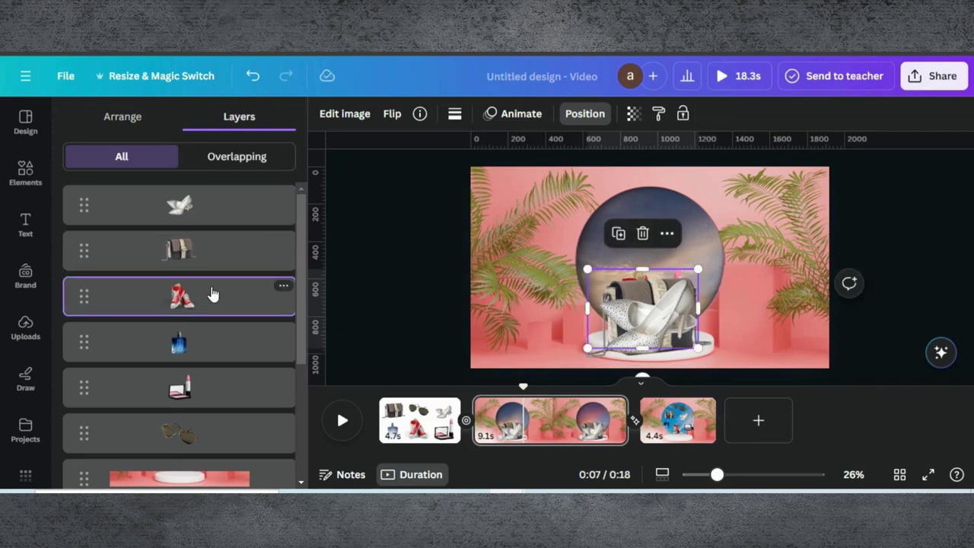
{"action": "key", "text": "ctrl+bracketright"}
{"action": "key", "text": "ctrl+bracketright"}
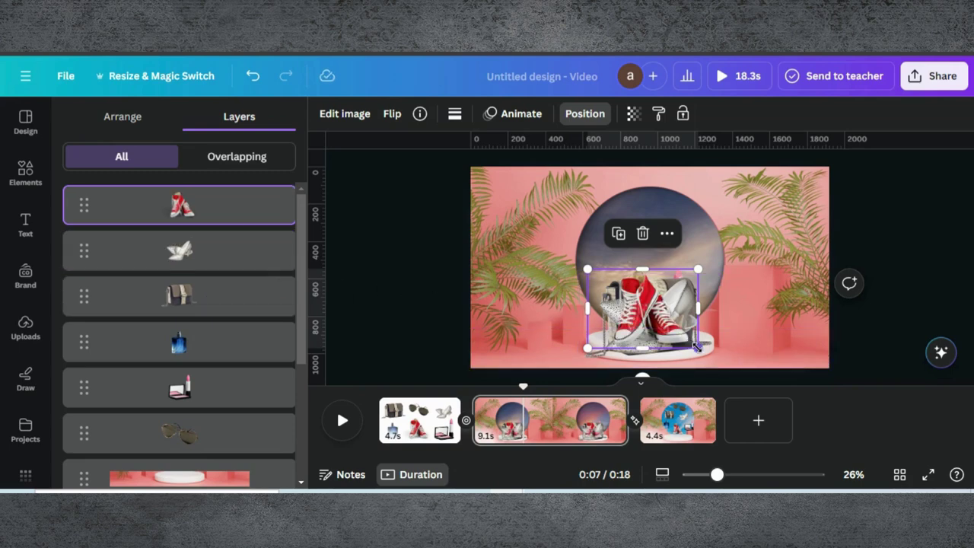
{"action": "mouse_move", "coordinate": [696, 346]}
{"action": "left_mouse_down"}
{"action": "mouse_move", "coordinate": [717, 355]}
{"action": "mouse_move", "coordinate": [707, 351]}
{"action": "left_mouse_up"}
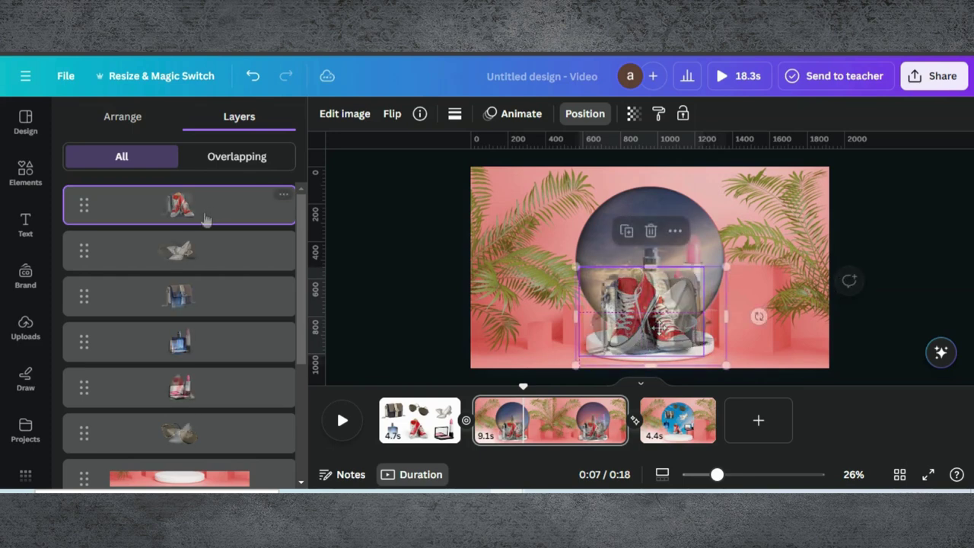
Step: Apply the Tumble animation to all six products on the second page, with lowered intensity and playing only on enter
{"action": "left_click", "coordinate": [191, 261], "text": "shift"}
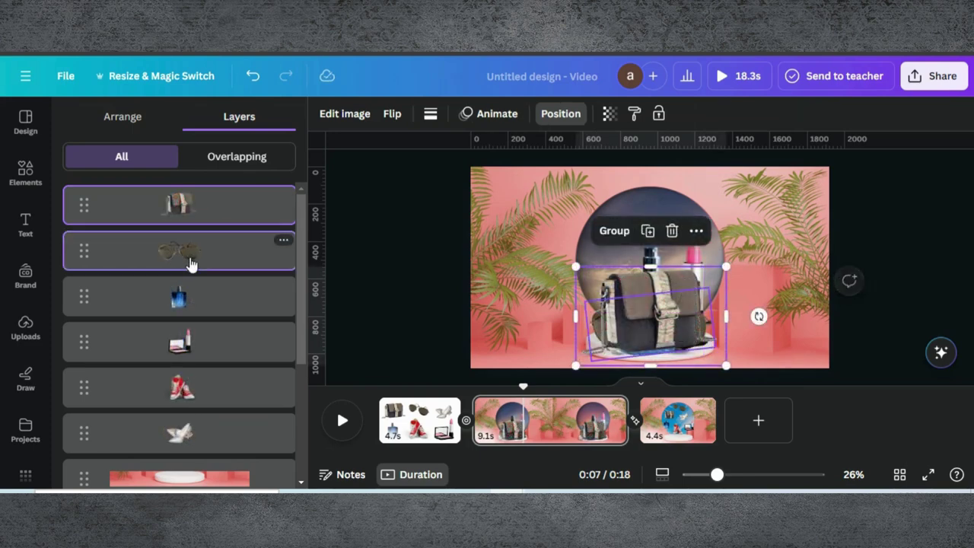
{"action": "left_click", "coordinate": [182, 295], "text": "shift"}
{"action": "left_click", "coordinate": [174, 340], "text": "shift"}
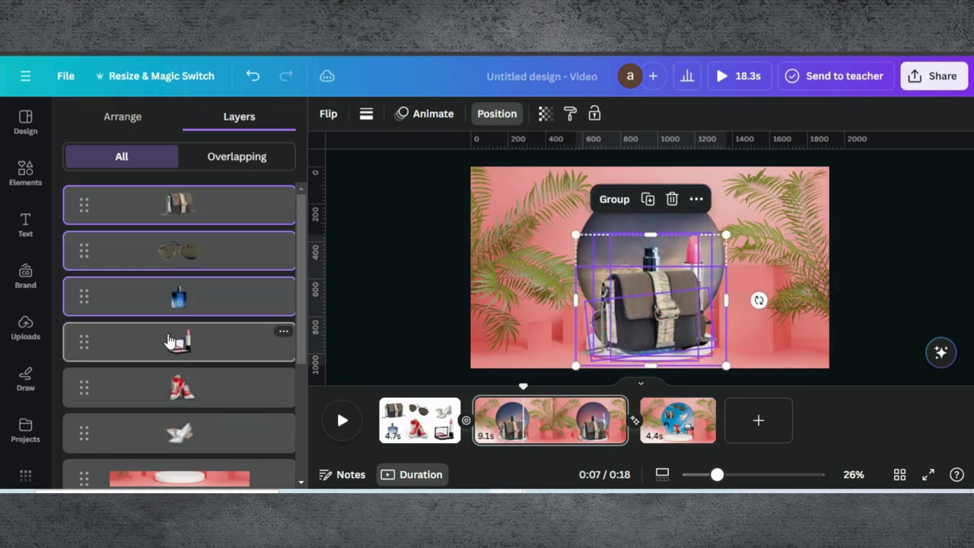
{"action": "left_click", "coordinate": [168, 388], "text": "shift"}
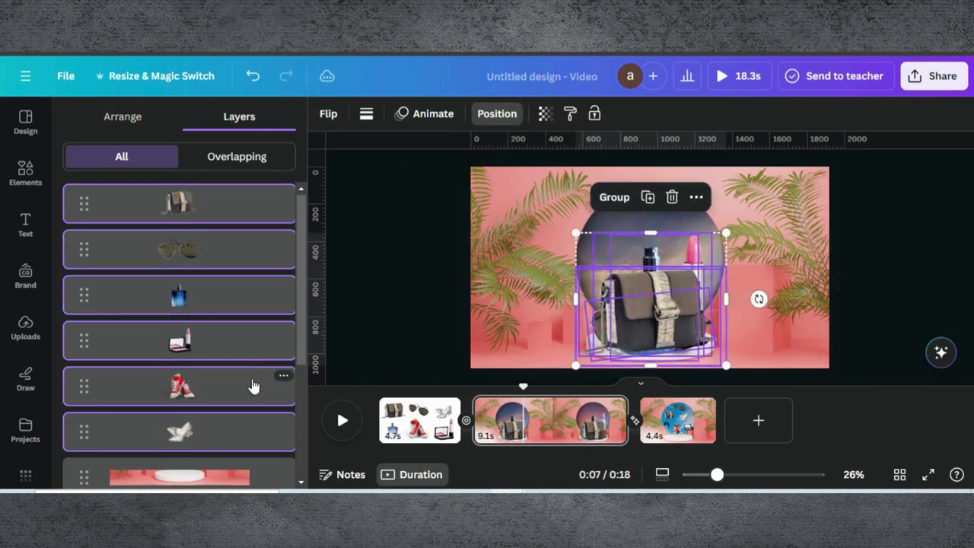
{"action": "scroll", "coordinate": [254, 386], "scroll_direction": "down", "scroll_amount": 2}
{"action": "scroll", "coordinate": [265, 326], "scroll_direction": "up", "scroll_amount": 2}
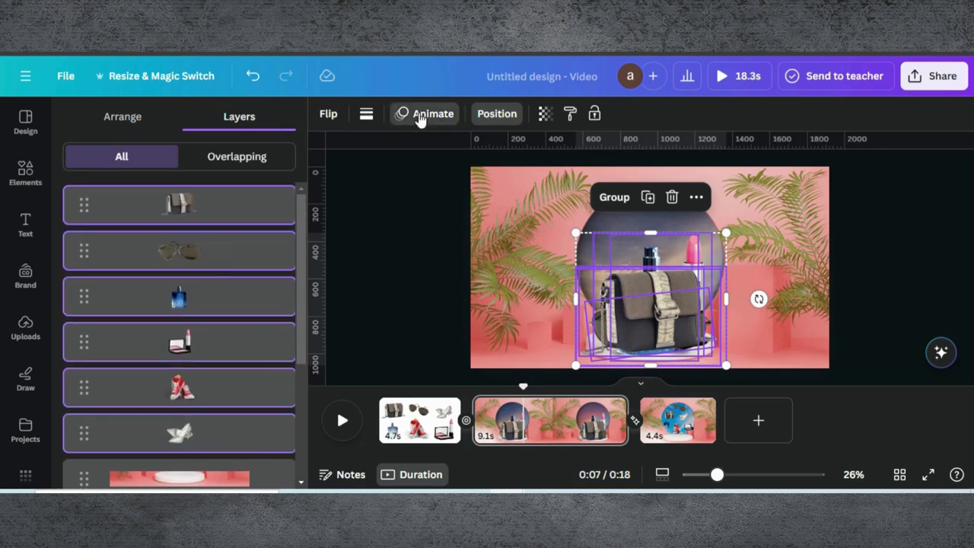
{"action": "left_click", "coordinate": [423, 114]}
{"action": "scroll", "coordinate": [146, 299], "scroll_direction": "down", "scroll_amount": 5}
{"action": "scroll", "coordinate": [146, 301], "scroll_direction": "up", "scroll_amount": 2}
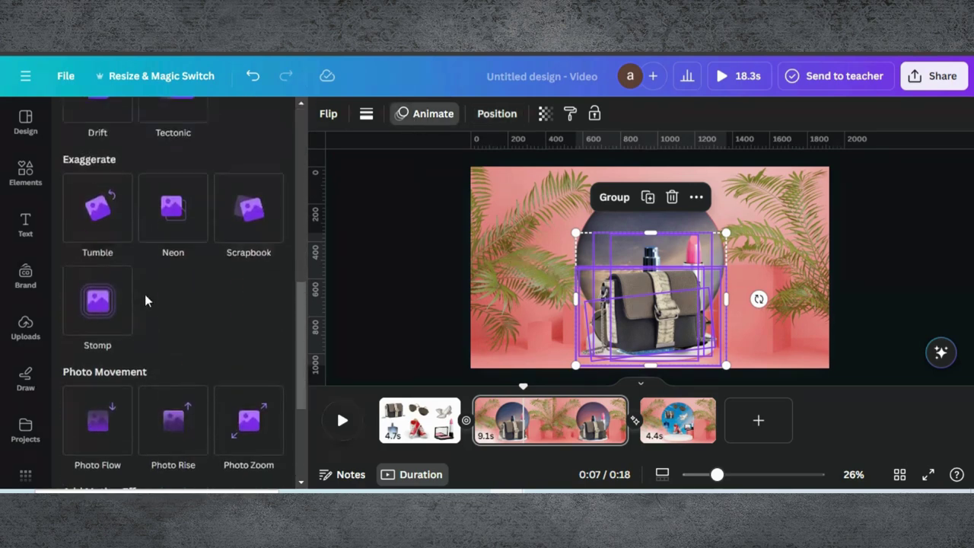
{"action": "left_click", "coordinate": [89, 251]}
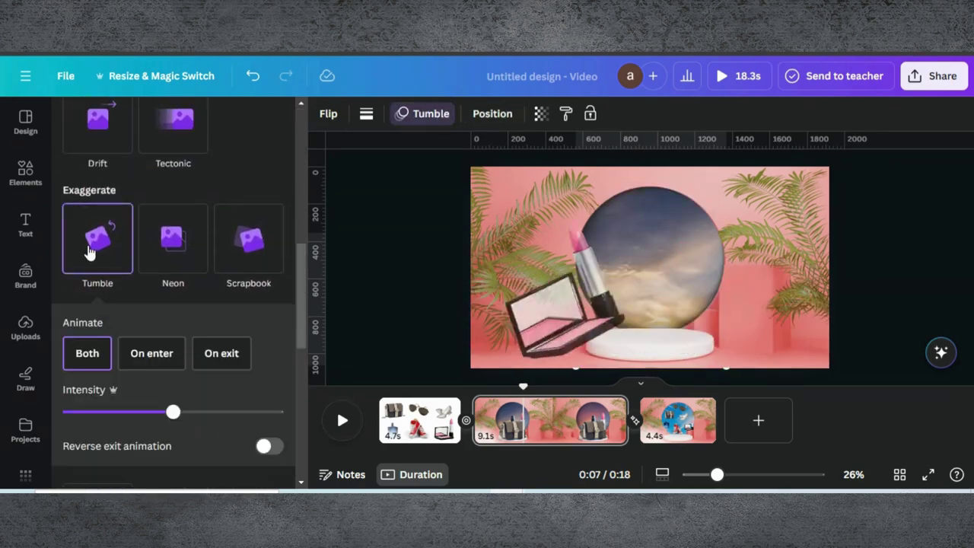
{"action": "left_click_drag", "start_coordinate": [172, 411], "coordinate": [96, 417]}
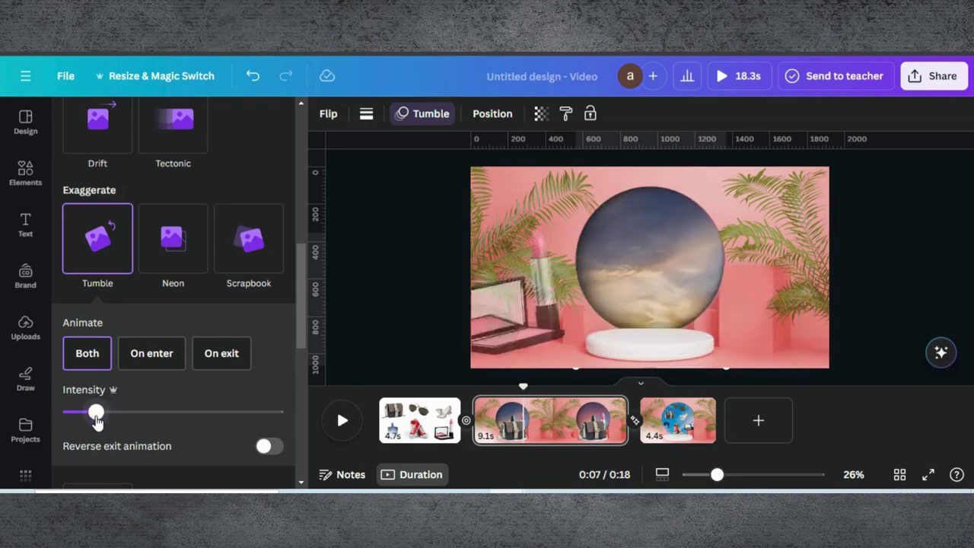
{"action": "left_click", "coordinate": [145, 370]}
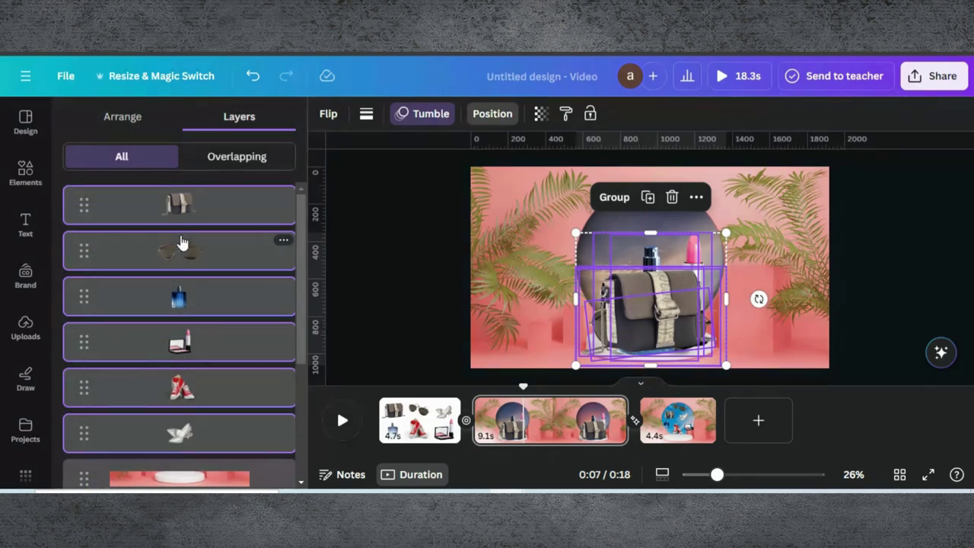
Step: Show the timing tracks for the five products layered below the handbag
{"action": "left_click", "coordinate": [186, 251]}
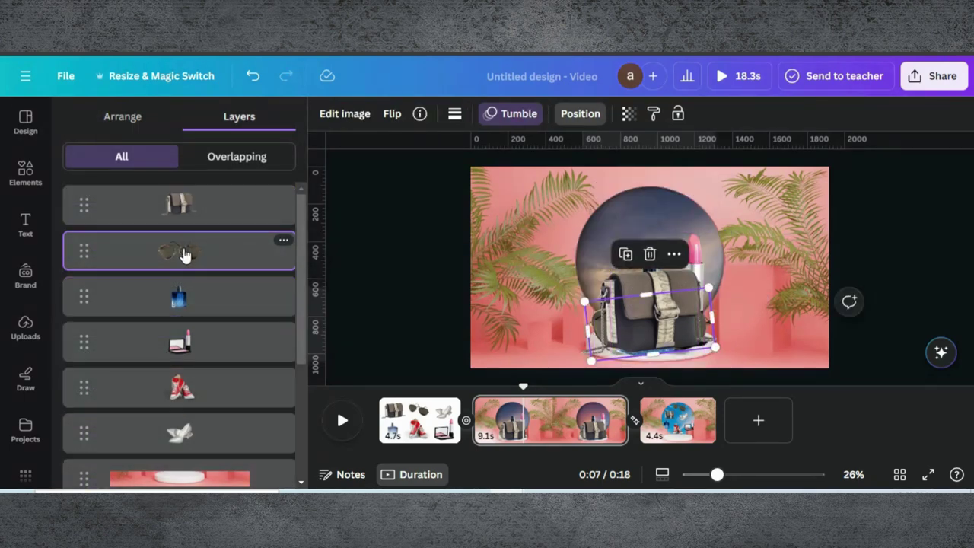
{"action": "left_click", "coordinate": [175, 286], "text": "shift"}
{"action": "left_click", "coordinate": [174, 338], "text": "shift"}
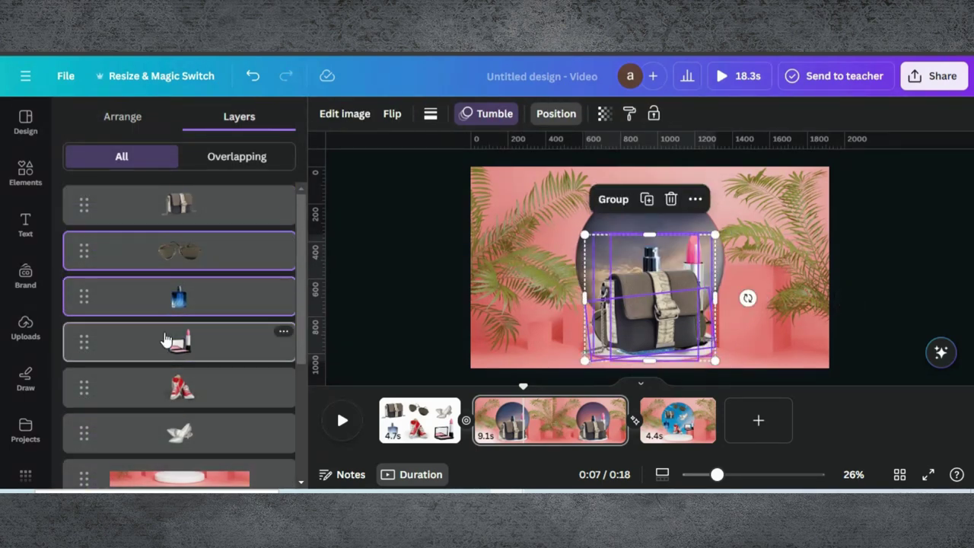
{"action": "left_click", "coordinate": [163, 381], "text": "shift"}
{"action": "left_click", "coordinate": [163, 426], "text": "shift"}
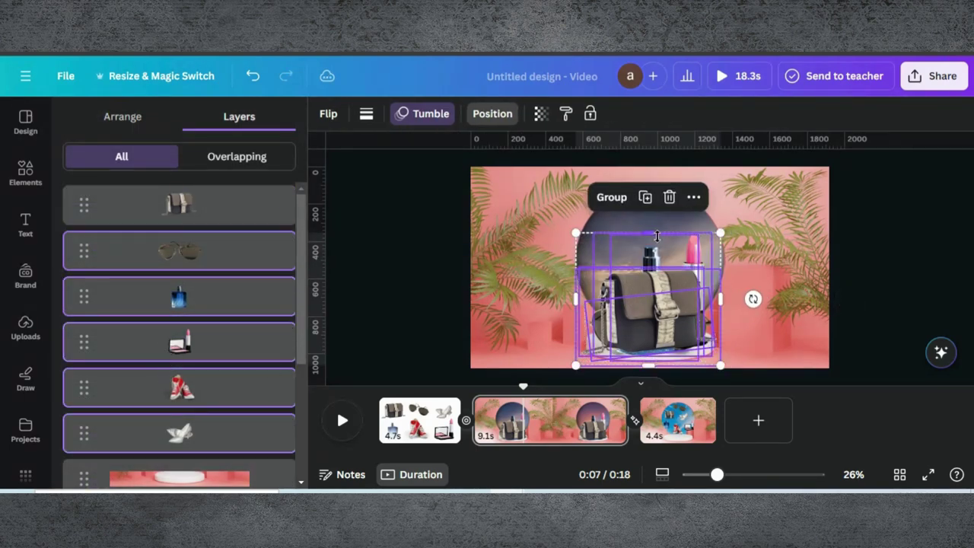
{"action": "left_click", "coordinate": [693, 198]}
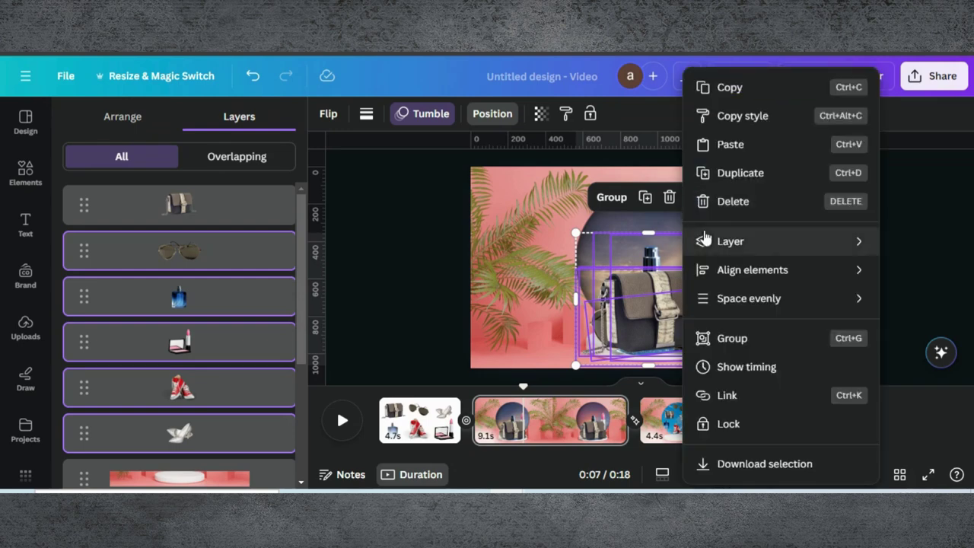
{"action": "left_click", "coordinate": [744, 368]}
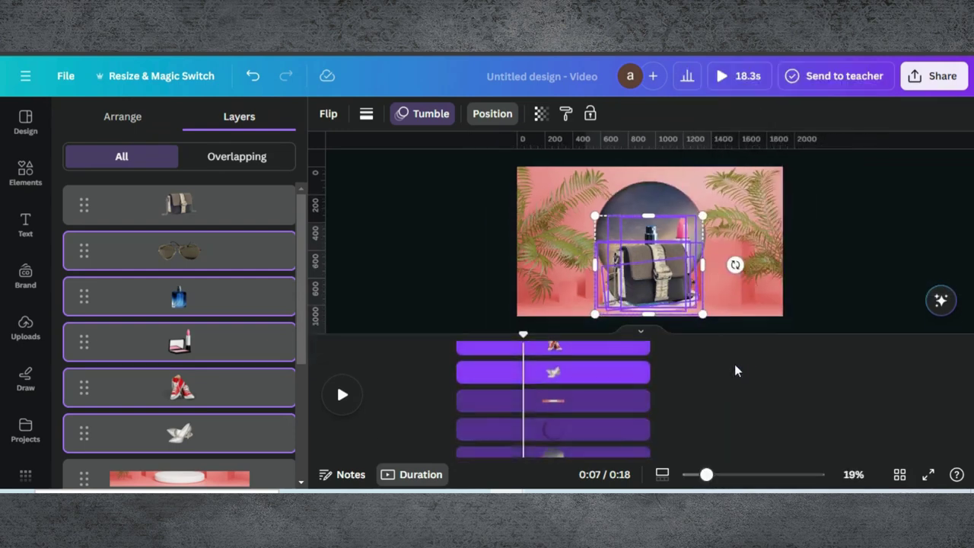
Step: Trim the handbag's timing to a short opening segment and shorten the sunglasses' segment directly after it on the second page
{"action": "left_click", "coordinate": [602, 355]}
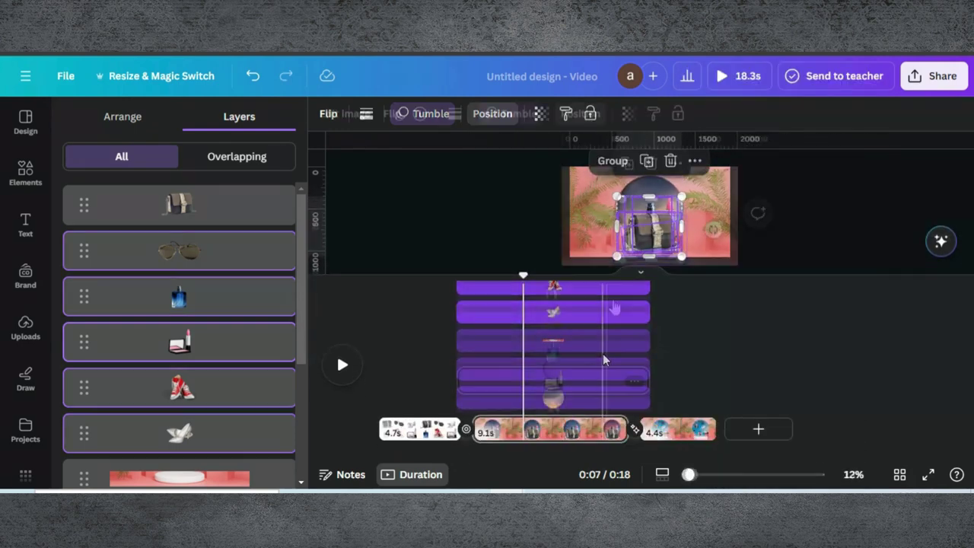
{"action": "left_click_drag", "start_coordinate": [645, 293], "coordinate": [493, 322]}
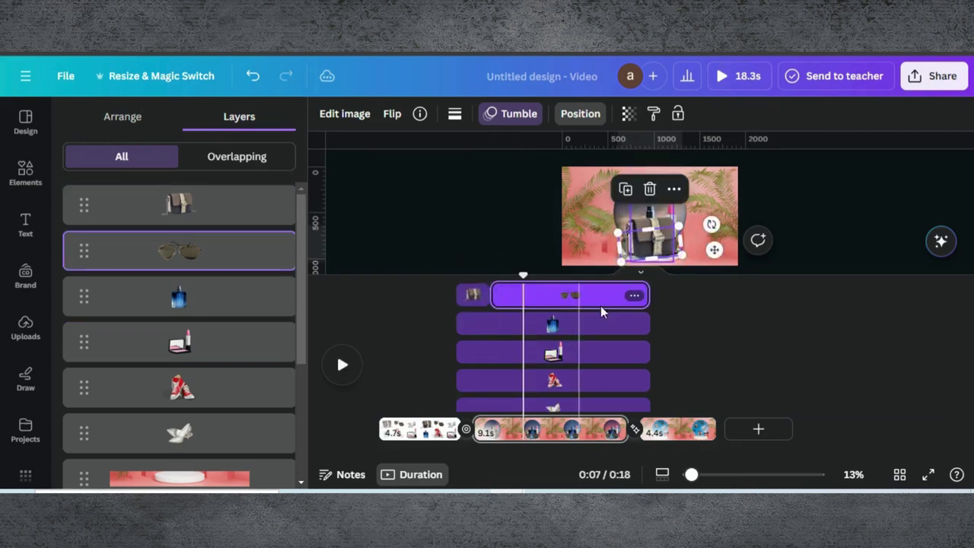
{"action": "left_click_drag", "start_coordinate": [585, 292], "coordinate": [523, 293]}
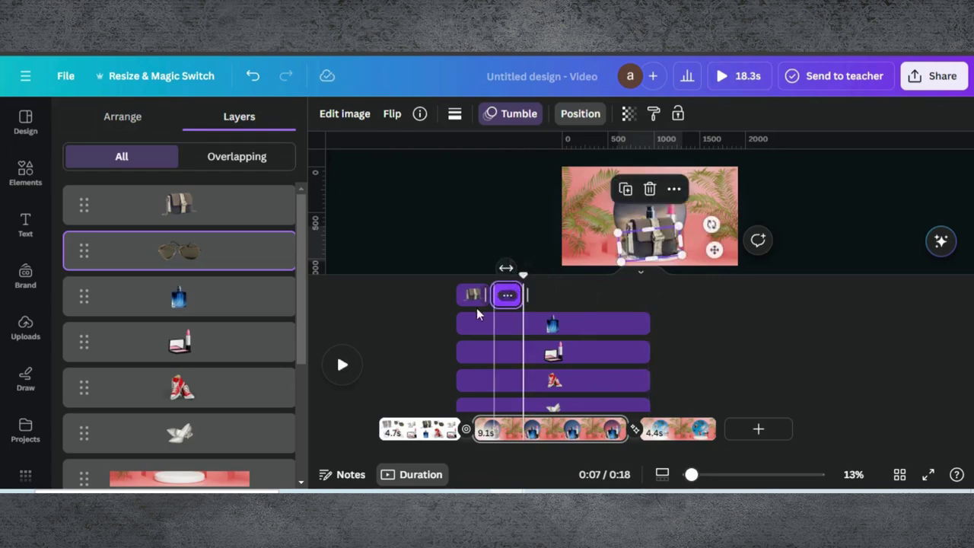
Step: Trim the timing of the blue perfume and the makeup set to short consecutive segments directly after the sunglasses
{"action": "left_click_drag", "start_coordinate": [456, 320], "coordinate": [523, 322]}
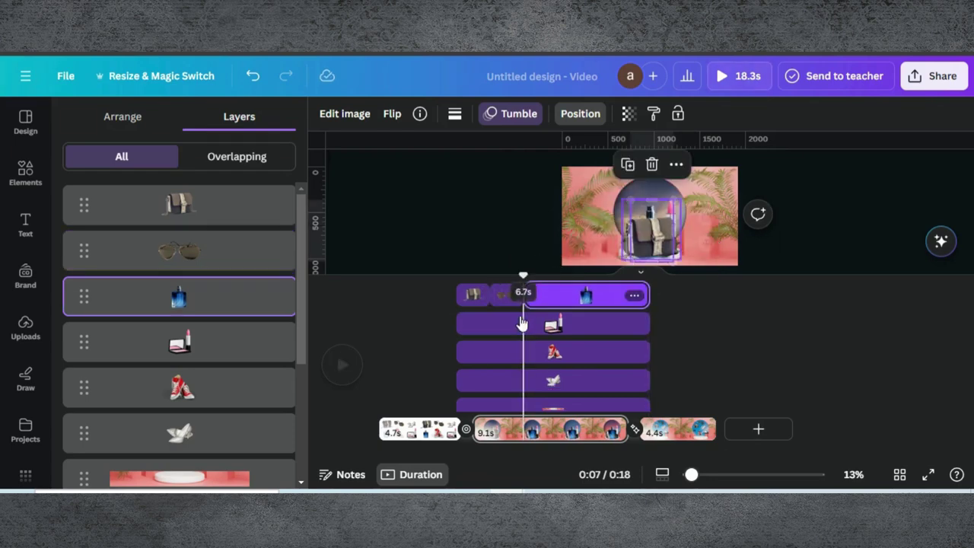
{"action": "left_click_drag", "start_coordinate": [647, 295], "coordinate": [554, 299]}
{"action": "left_click_drag", "start_coordinate": [456, 322], "coordinate": [553, 318]}
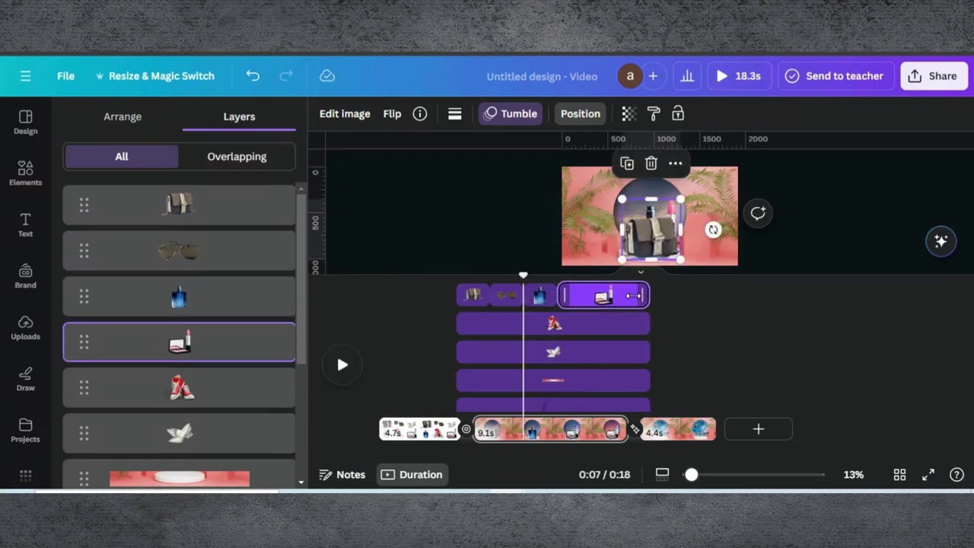
{"action": "left_click_drag", "start_coordinate": [633, 295], "coordinate": [594, 295]}
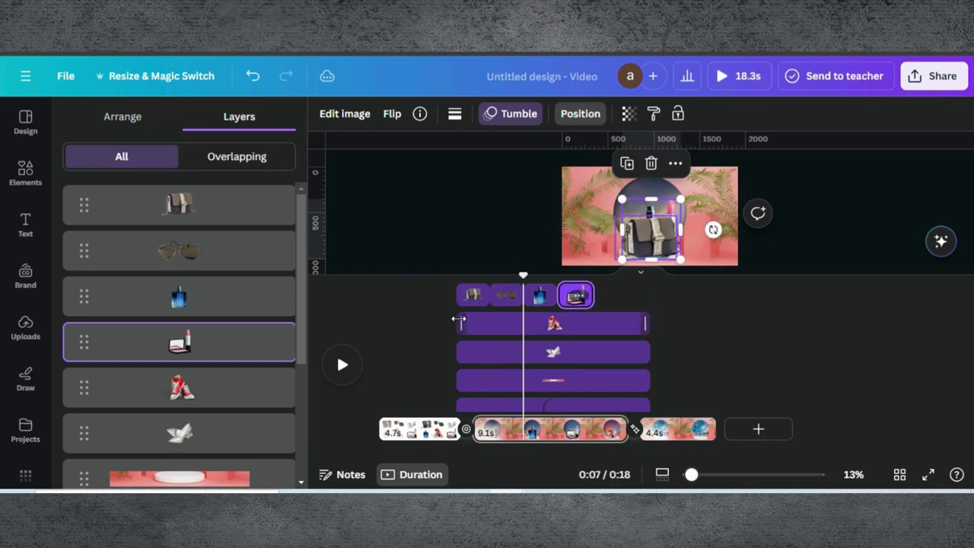
Step: Time the red sneakers to follow the makeup set and scrub through the second page to check the product sequence
{"action": "left_click_drag", "start_coordinate": [459, 318], "coordinate": [517, 322]}
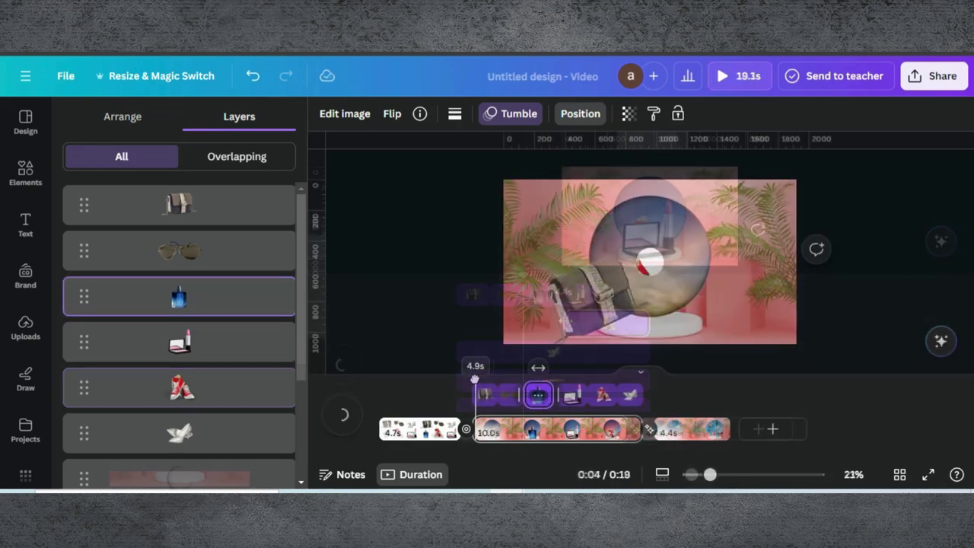
{"action": "left_click_drag", "start_coordinate": [474, 378], "coordinate": [626, 367]}
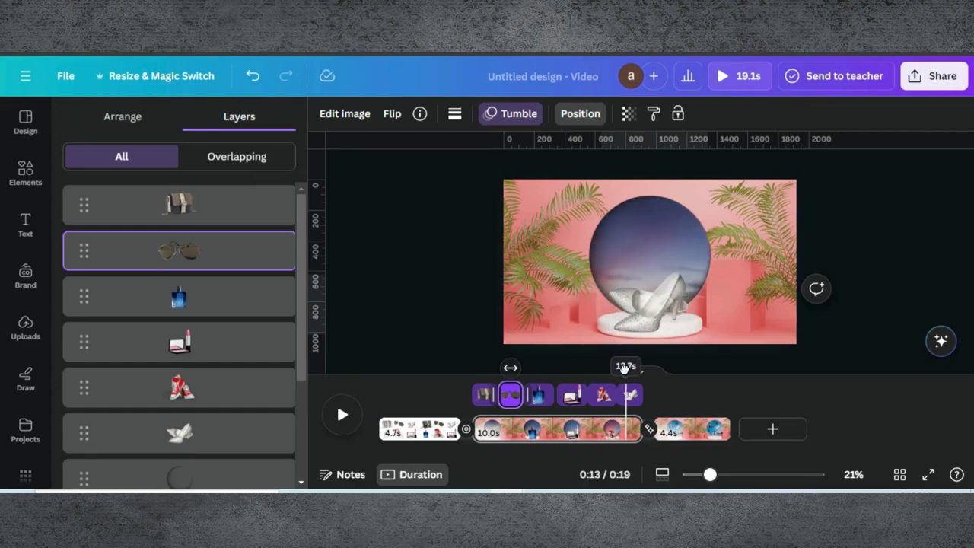